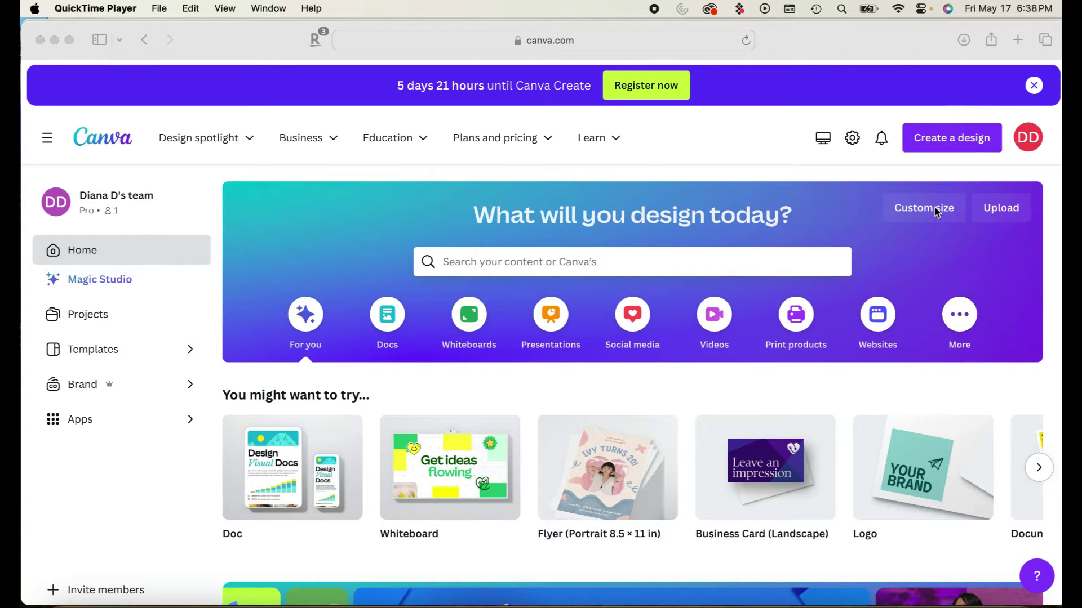
- Start a custom-size design and set its measurement unit to inches
{"action": "left_click", "coordinate": [928, 210]}
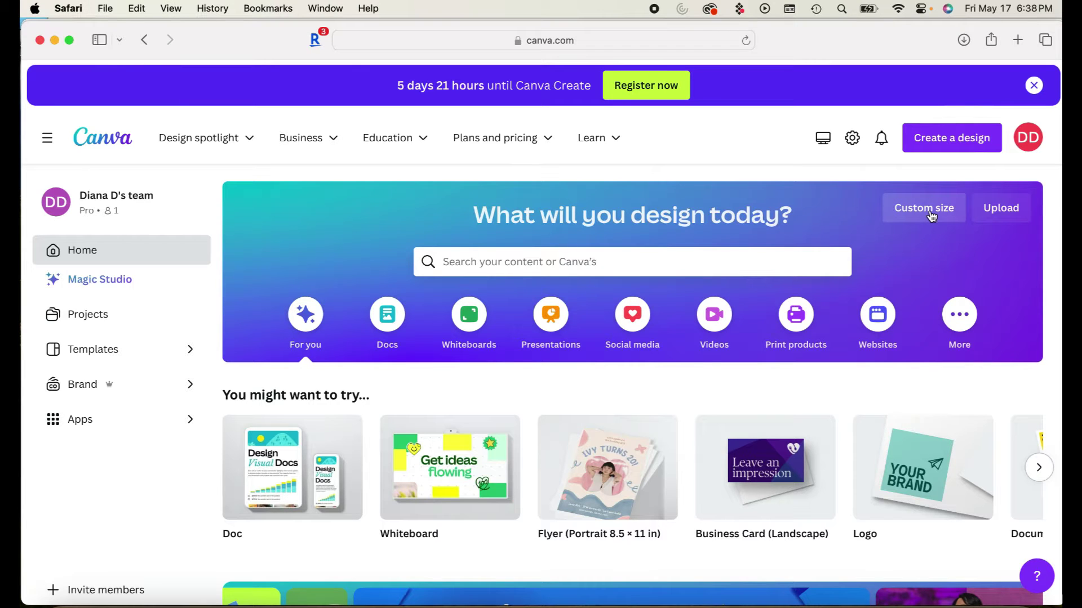
{"action": "left_click", "coordinate": [930, 213]}
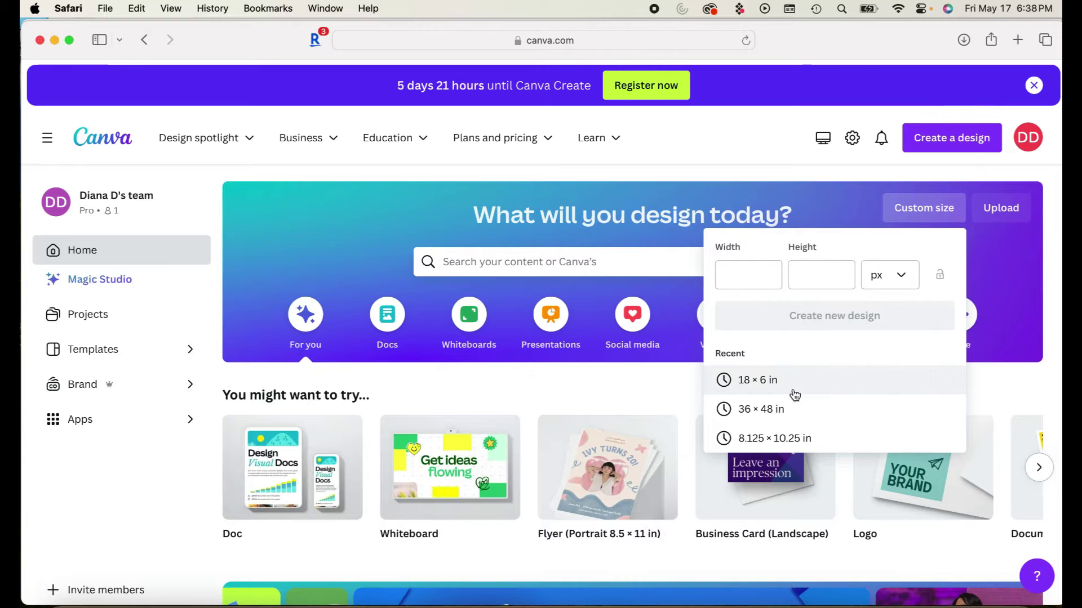
{"action": "scroll", "coordinate": [795, 393], "scroll_direction": "down", "scroll_amount": 1}
{"action": "scroll", "coordinate": [794, 393], "scroll_direction": "up", "scroll_amount": 1}
{"action": "left_click", "coordinate": [754, 276]}
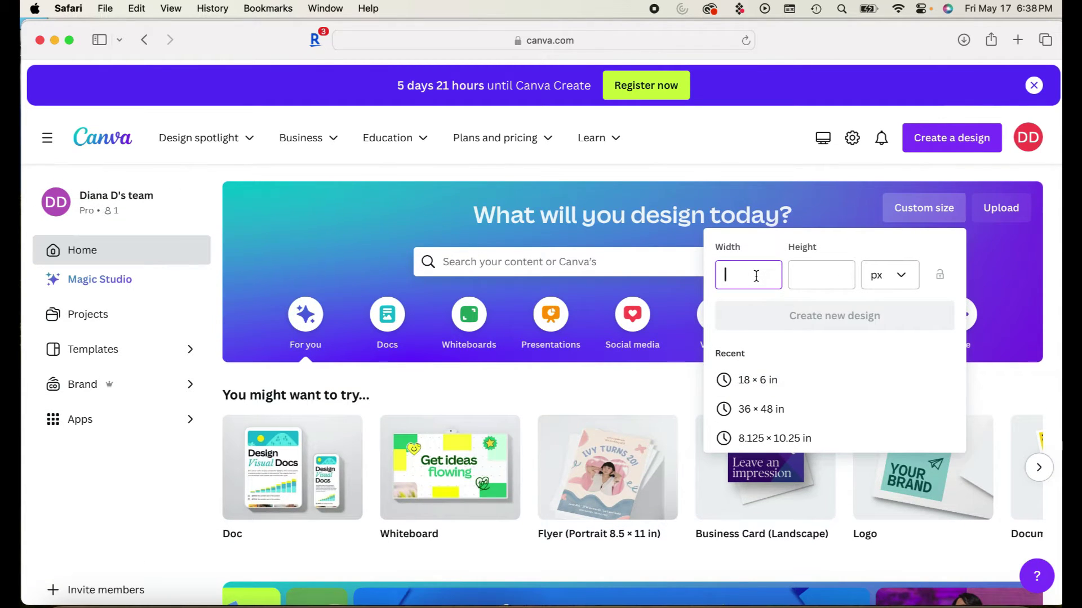
{"action": "type", "text": "8.5"}
{"action": "left_click", "coordinate": [901, 275]}
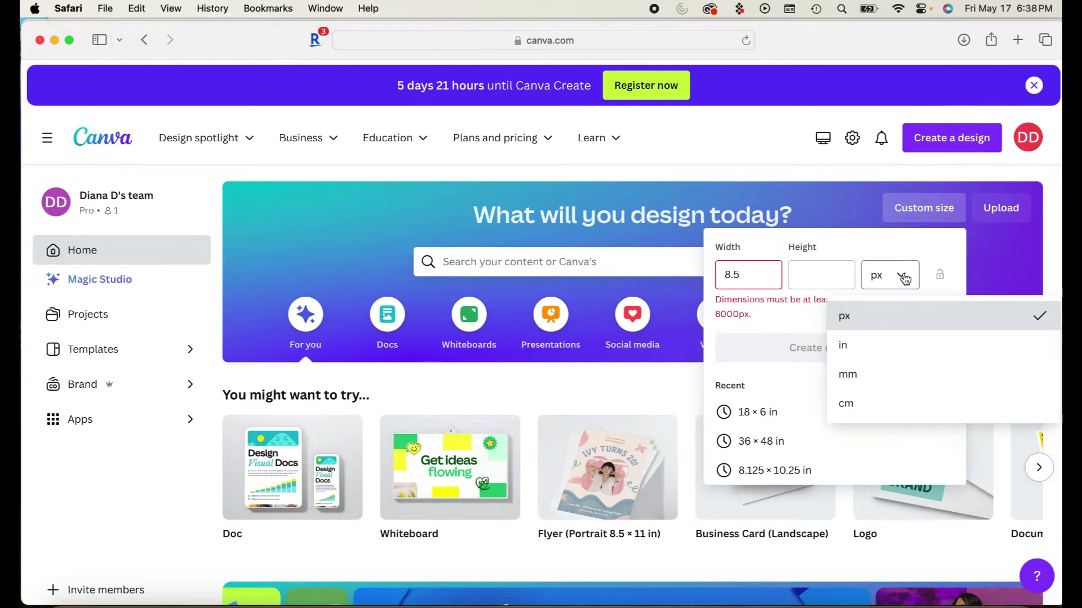
{"action": "left_click", "coordinate": [874, 350]}
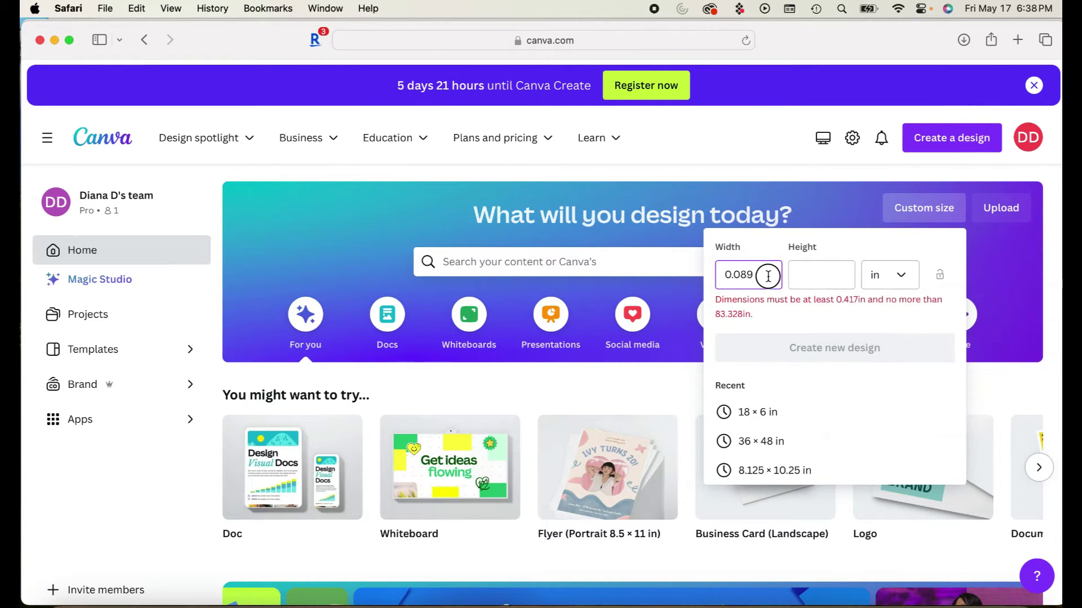
- Set the custom size to 8.5 in wide and 11 in high, and create the new design
{"action": "key", "text": "BackSpace"}
{"action": "key", "text": "BackSpace"}
{"action": "key", "text": "BackSpace"}
{"action": "key", "text": "BackSpace"}
{"action": "key", "text": "BackSpace"}
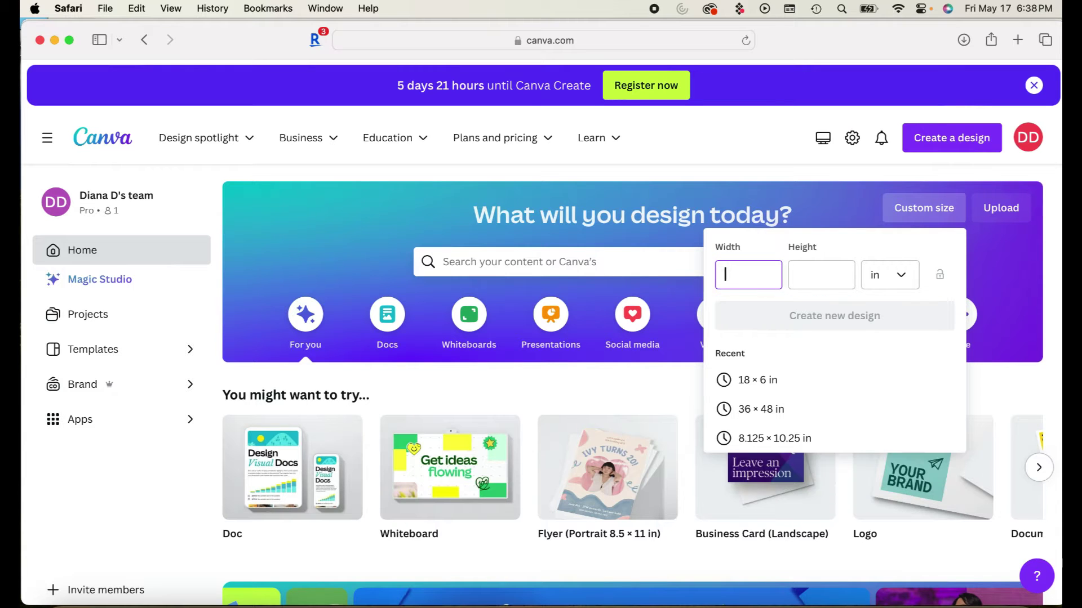
{"action": "type", "text": "8.5"}
{"action": "key", "text": "Tab"}
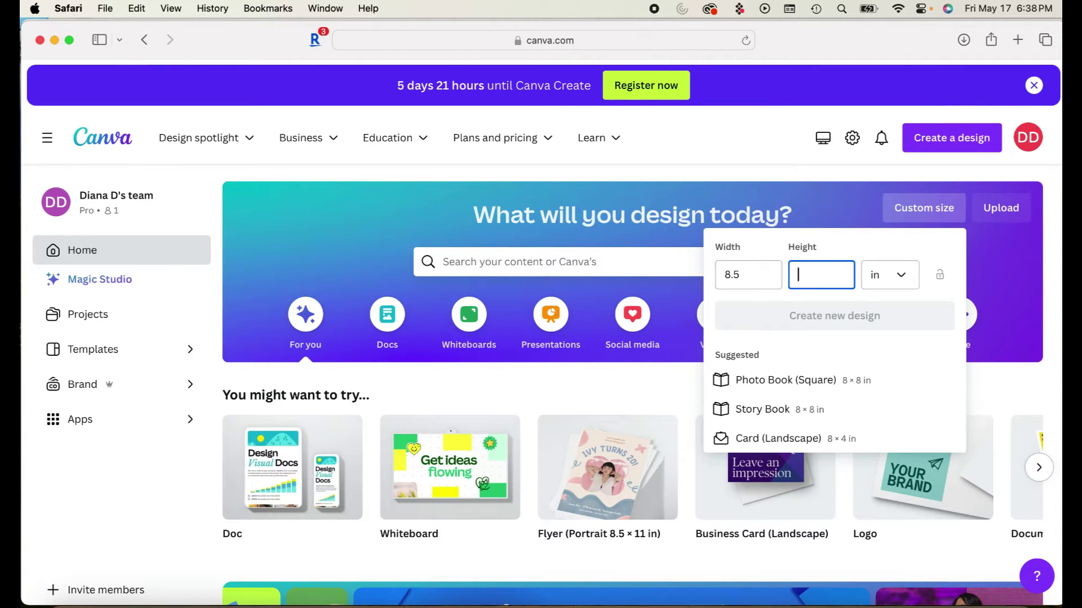
{"action": "type", "text": "11"}
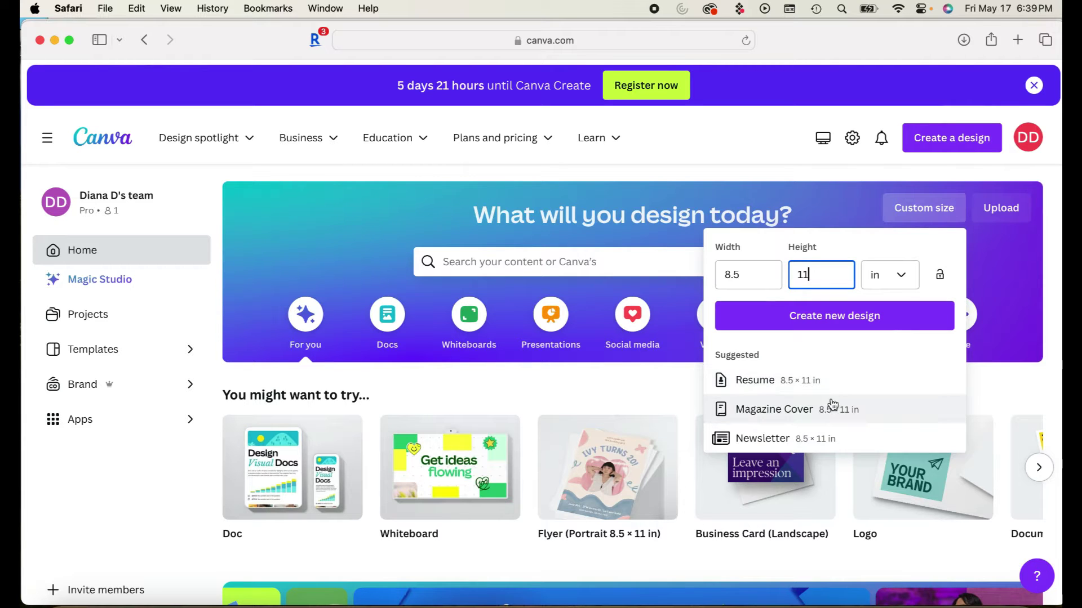
{"action": "left_click", "coordinate": [840, 313]}
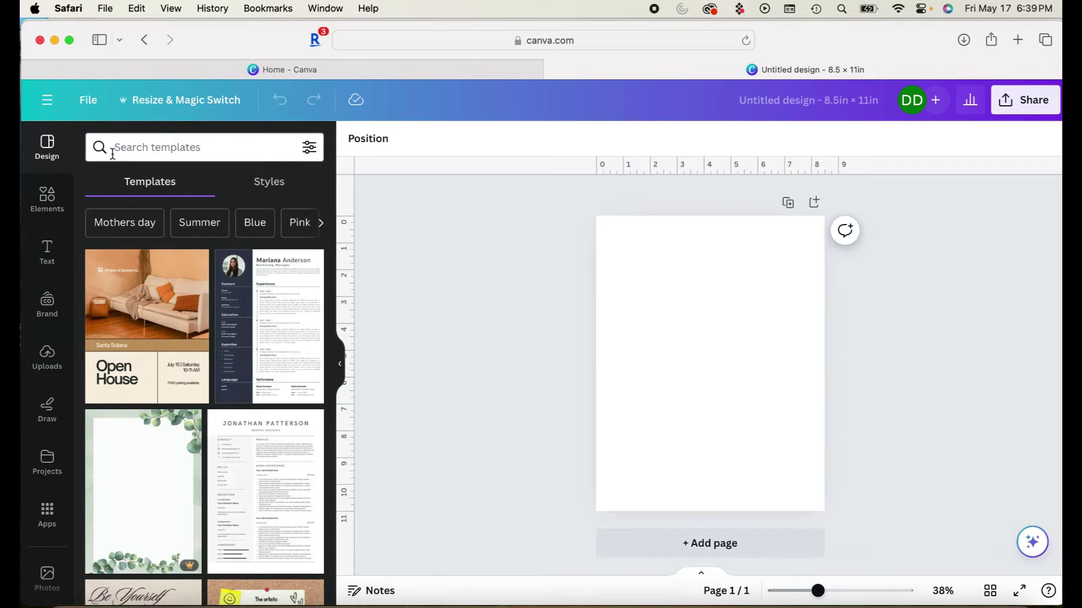
- Search the elements for "frame" and show all results in the Frames category
{"action": "left_click", "coordinate": [50, 195]}
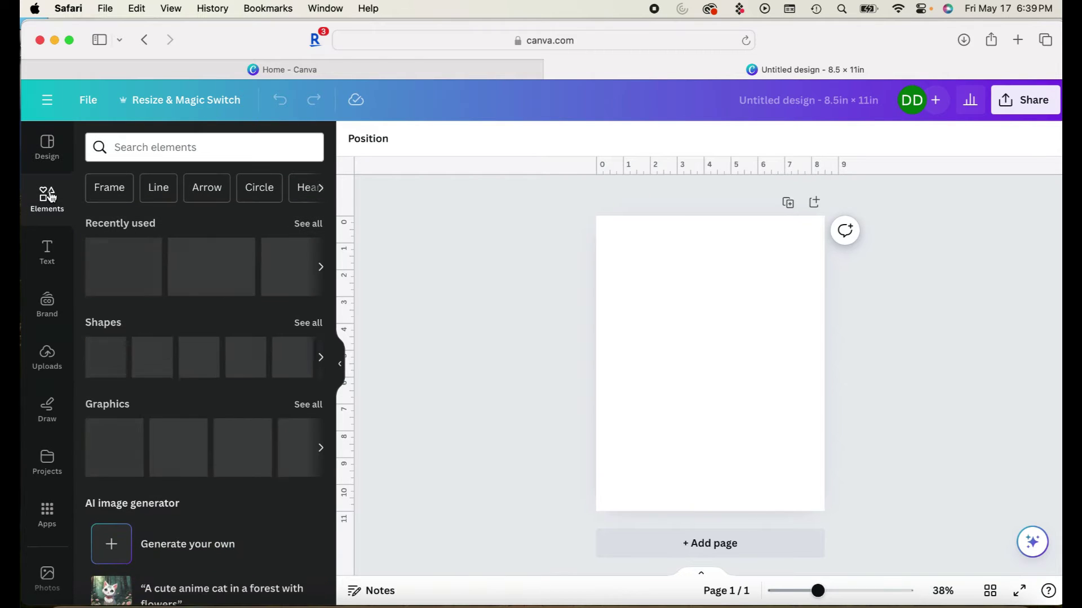
{"action": "left_click", "coordinate": [150, 147]}
{"action": "type", "text": "f"}
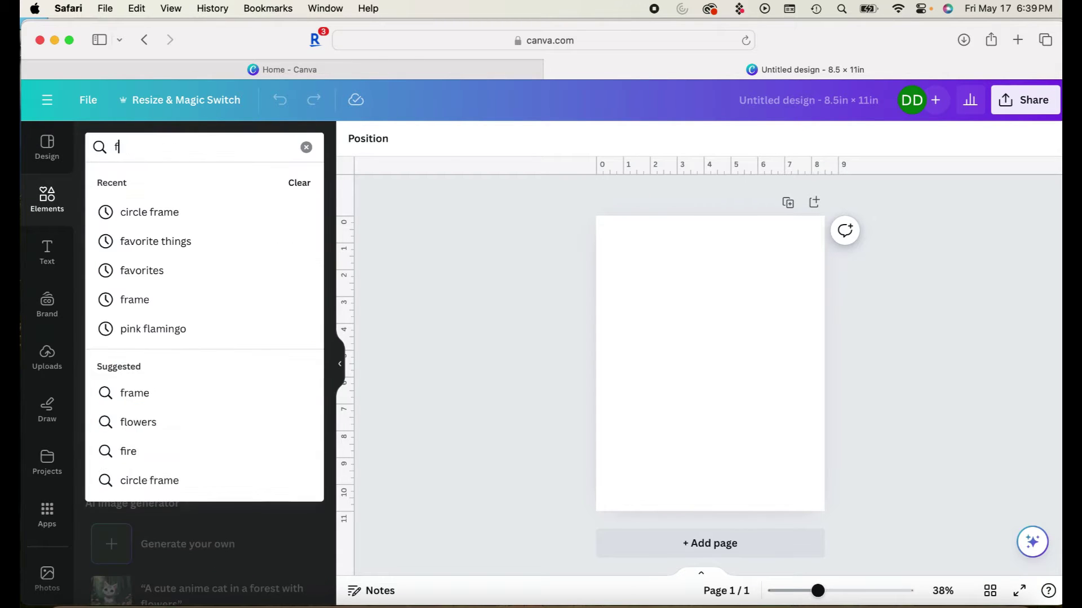
{"action": "type", "text": "rame"}
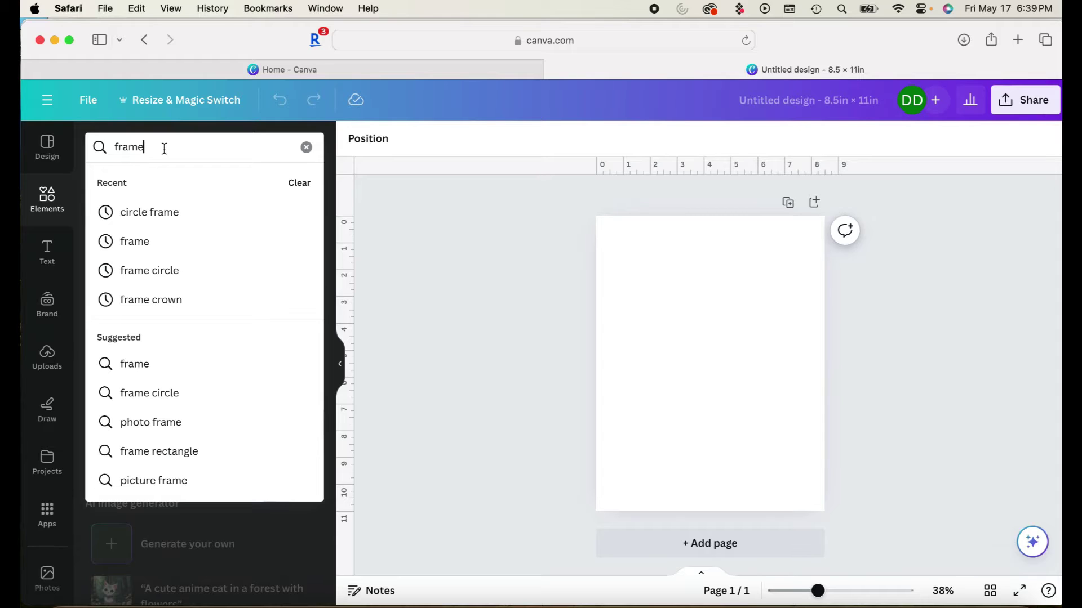
{"action": "key", "text": "Return"}
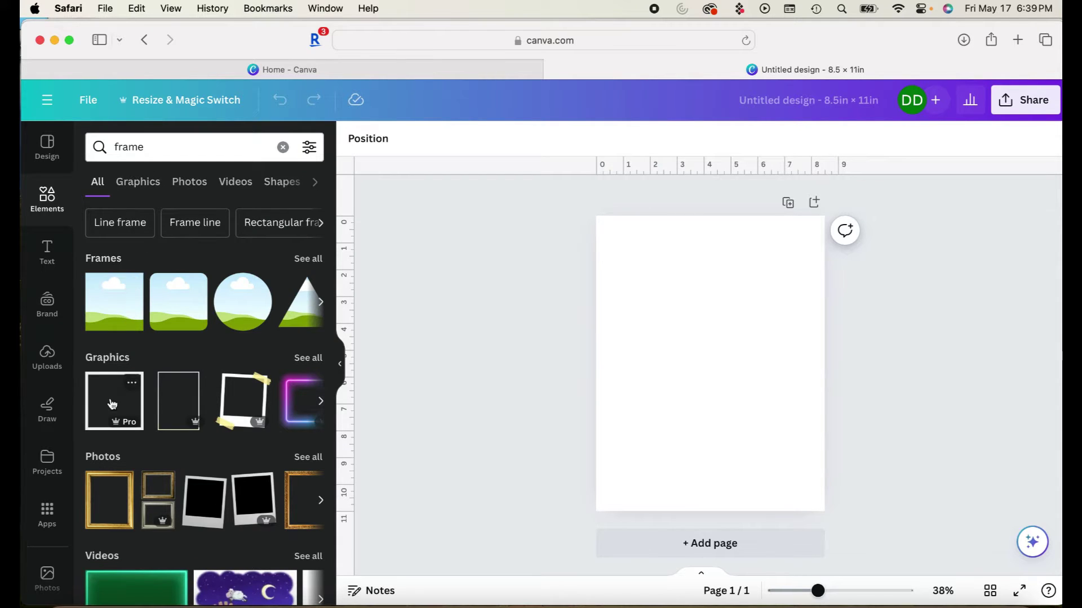
{"action": "scroll", "coordinate": [117, 552], "scroll_direction": "down", "scroll_amount": 4}
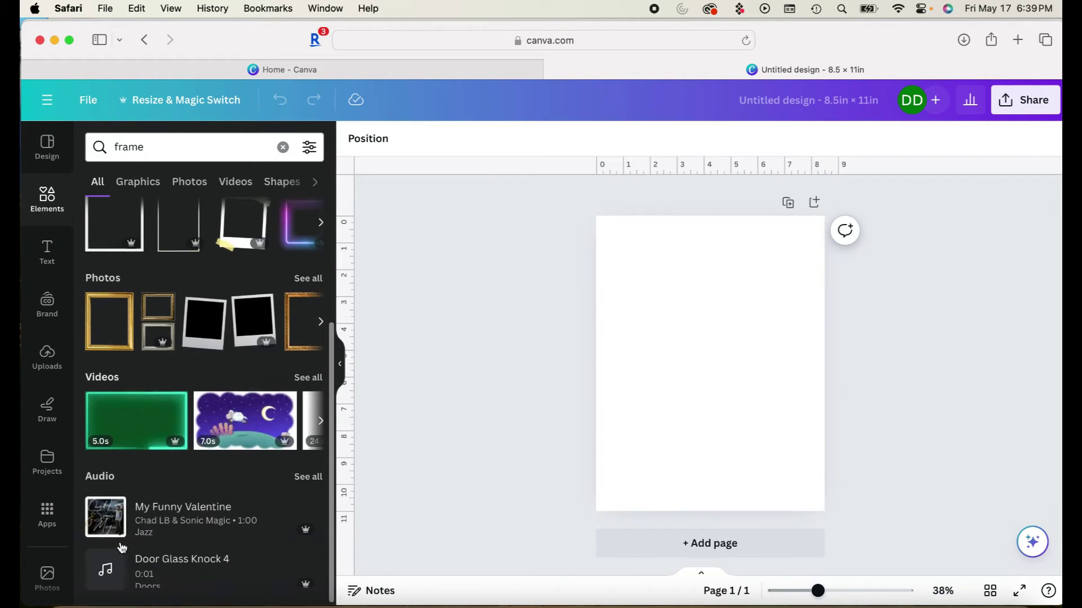
{"action": "scroll", "coordinate": [121, 548], "scroll_direction": "up", "scroll_amount": 5}
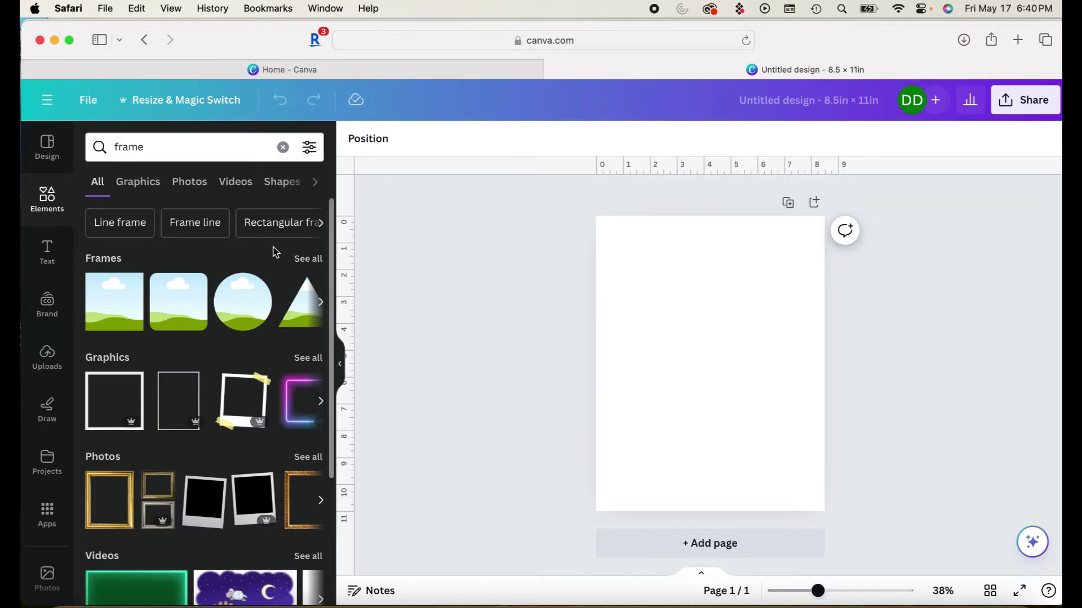
{"action": "left_click", "coordinate": [309, 259]}
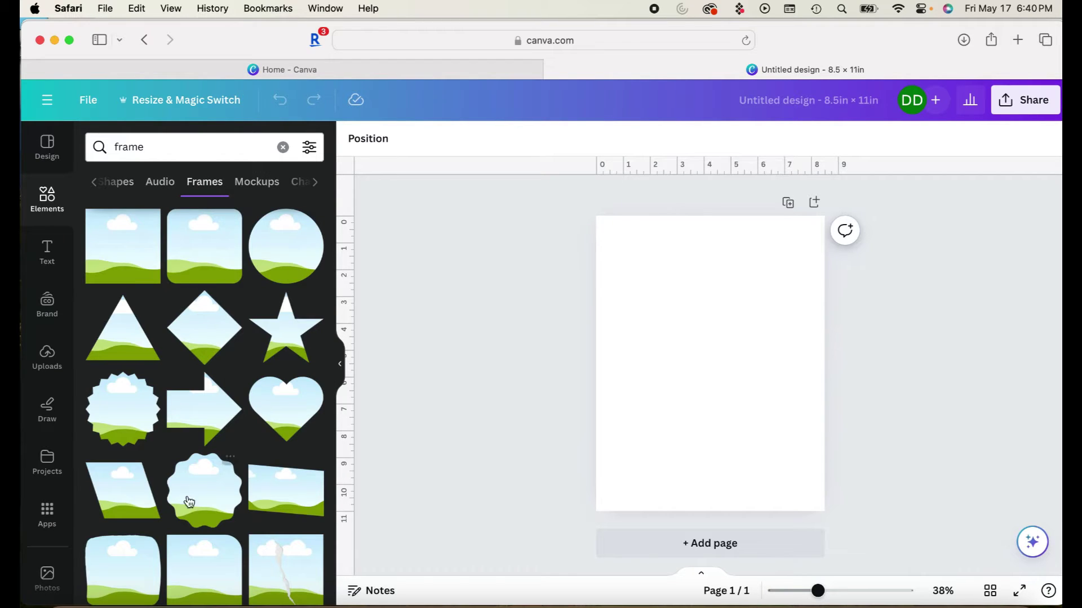
- Browse the available frame shapes and add the plain circle frame to the page
{"action": "scroll", "coordinate": [203, 515], "scroll_direction": "down", "scroll_amount": 15}
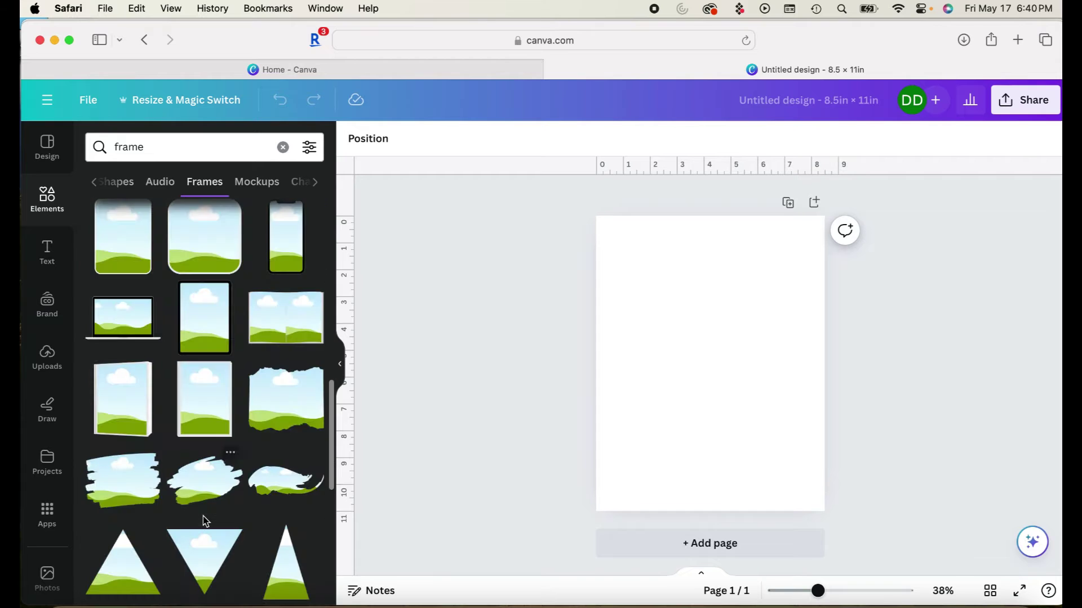
{"action": "scroll", "coordinate": [205, 522], "scroll_direction": "down", "scroll_amount": 5}
{"action": "scroll", "coordinate": [204, 520], "scroll_direction": "up", "scroll_amount": 20}
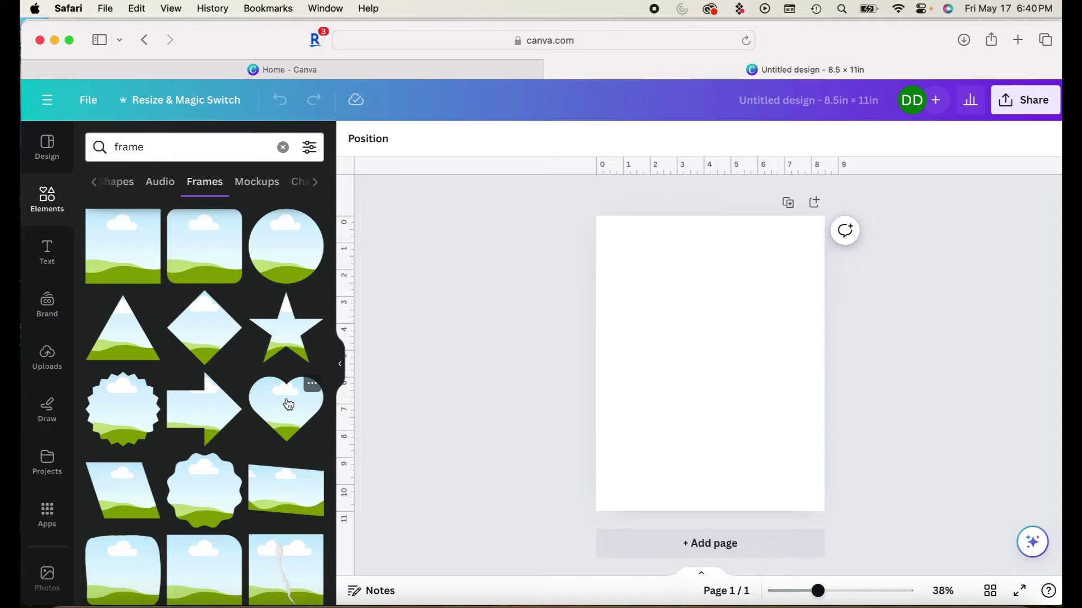
{"action": "scroll", "coordinate": [268, 505], "scroll_direction": "down", "scroll_amount": 15}
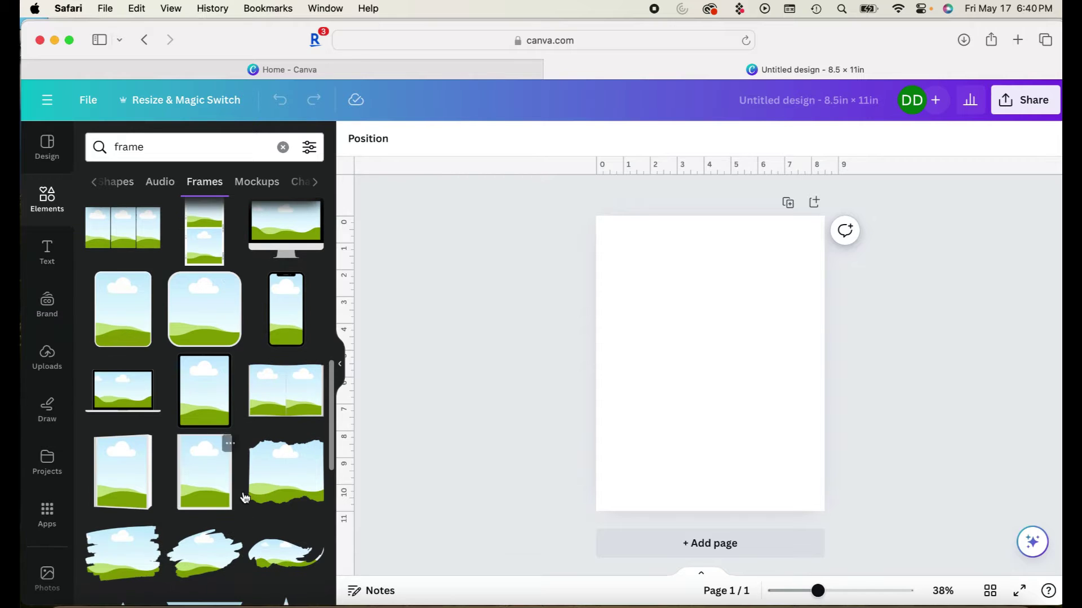
{"action": "scroll", "coordinate": [237, 416], "scroll_direction": "up", "scroll_amount": 10}
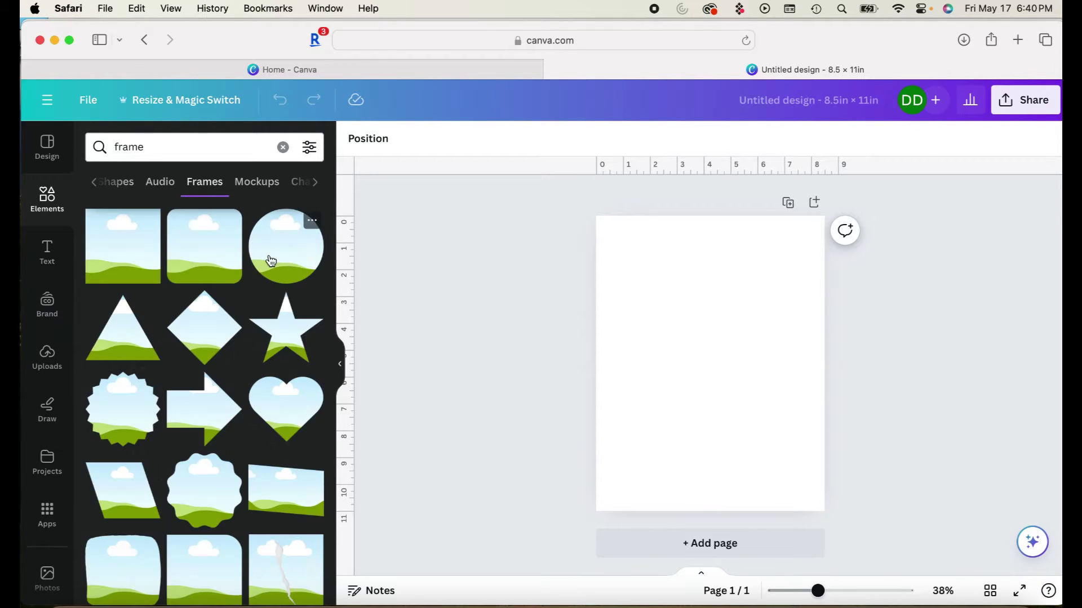
{"action": "left_click", "coordinate": [270, 261]}
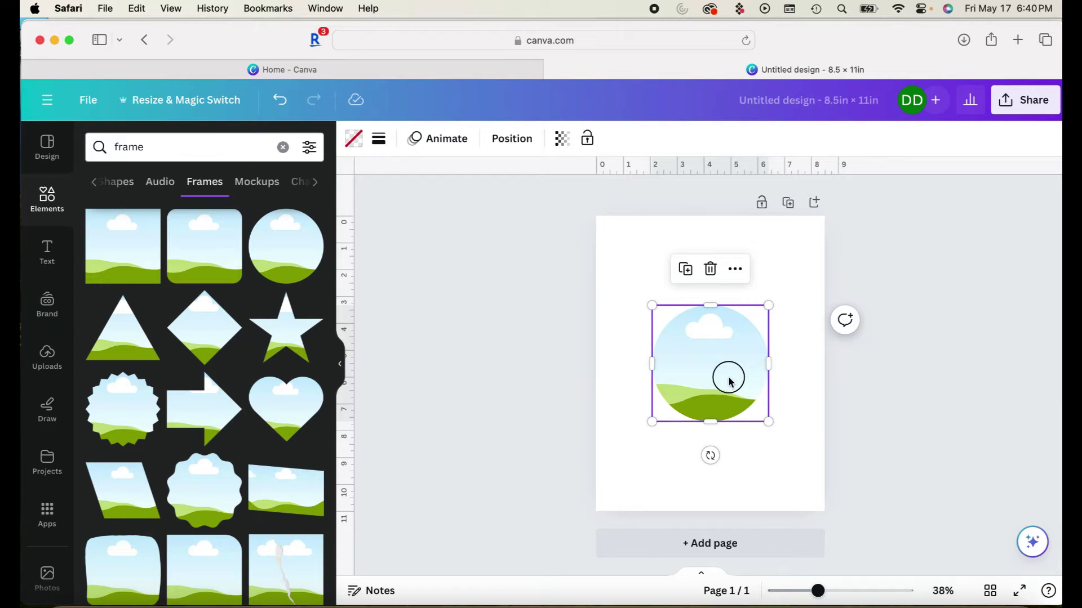
- Shrink the circle frame to about 3.5 in across and place it in the page's upper-left corner
{"action": "left_click_drag", "start_coordinate": [728, 375], "coordinate": [692, 315]}
{"action": "left_click_drag", "start_coordinate": [735, 364], "coordinate": [717, 331]}
{"action": "left_click_drag", "start_coordinate": [679, 294], "coordinate": [671, 287]}
{"action": "left_click_drag", "start_coordinate": [700, 322], "coordinate": [703, 324]}
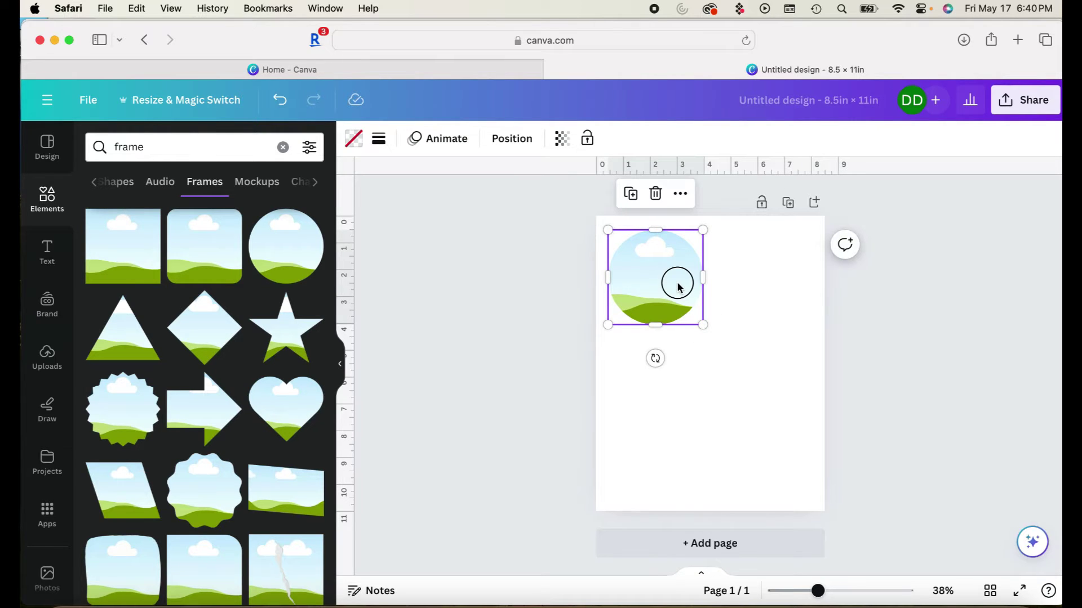
{"action": "left_click_drag", "start_coordinate": [678, 285], "coordinate": [679, 285]}
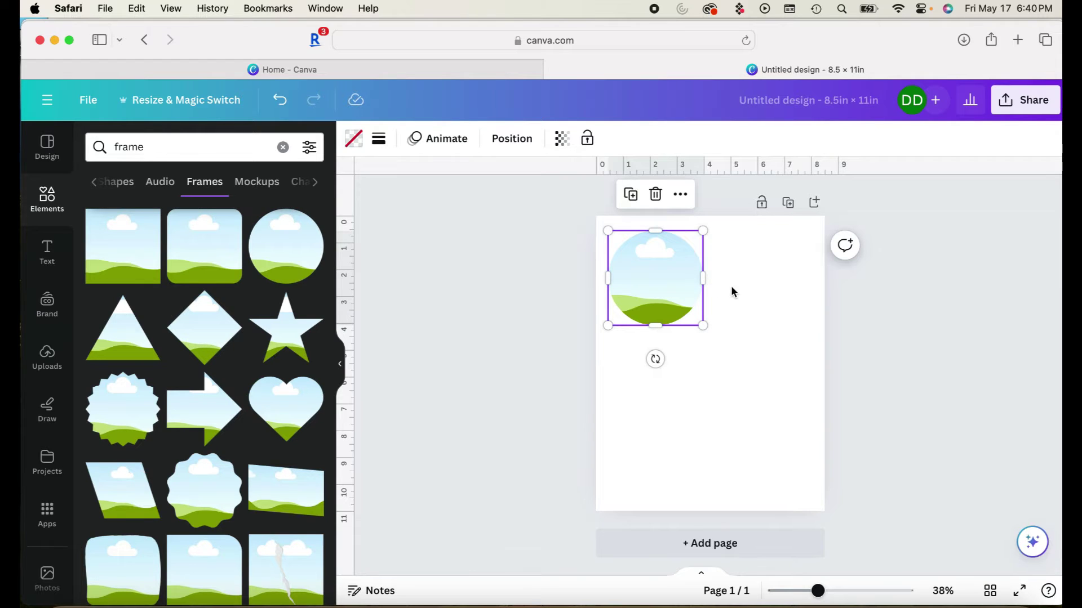
{"action": "left_click", "coordinate": [703, 325]}
- Duplicate the circle frame, place the copy in the page's upper-right corner, and fine-tune the original's position beside it
{"action": "left_click", "coordinate": [681, 195]}
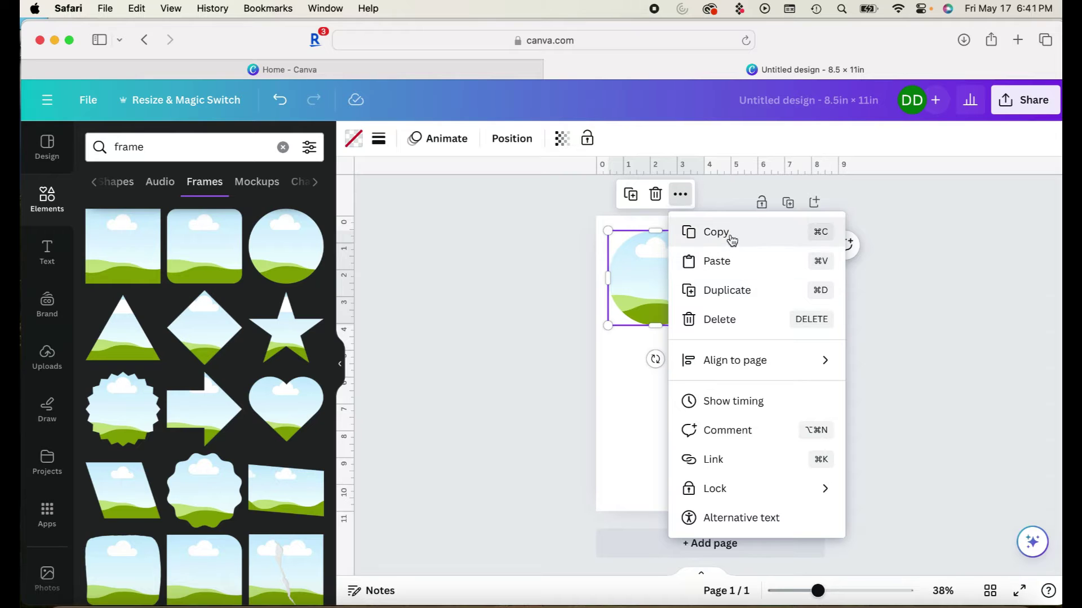
{"action": "left_click", "coordinate": [730, 297]}
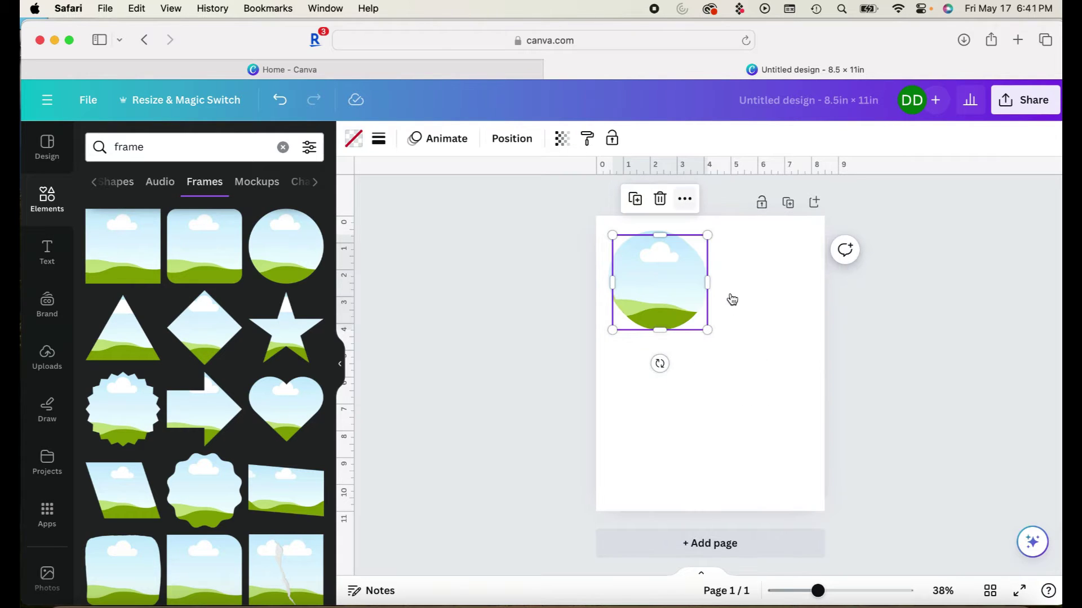
{"action": "left_click", "coordinate": [661, 280]}
{"action": "left_click_drag", "start_coordinate": [661, 280], "coordinate": [770, 276]}
{"action": "left_click", "coordinate": [675, 285]}
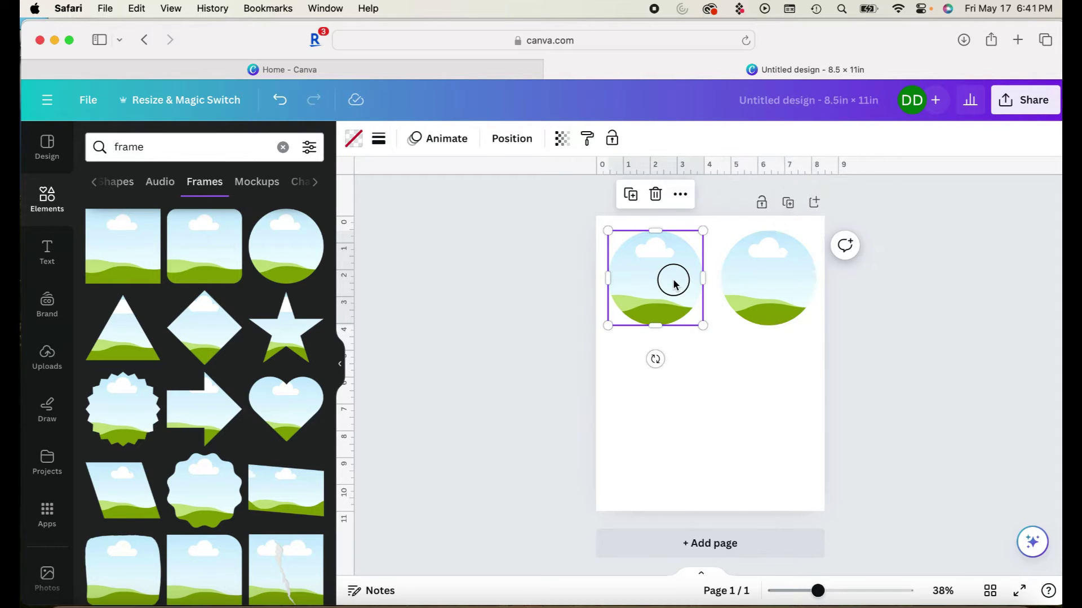
{"action": "left_click_drag", "start_coordinate": [671, 279], "coordinate": [673, 282]}
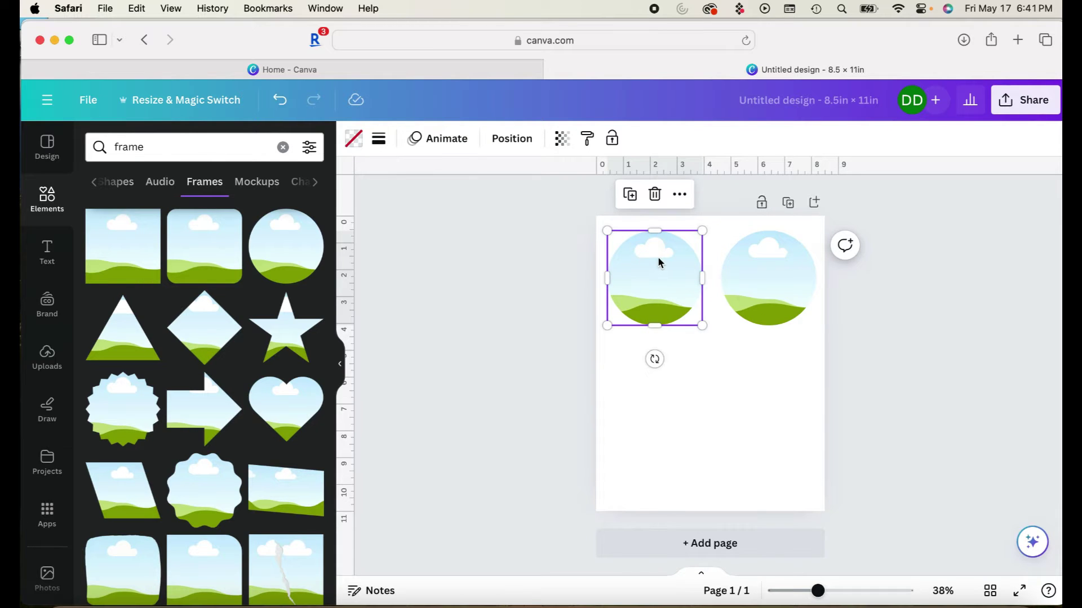
- Duplicate the upper-left circle frame twice and align the copies in the page's lower-left and lower-right corners
{"action": "left_click", "coordinate": [680, 195]}
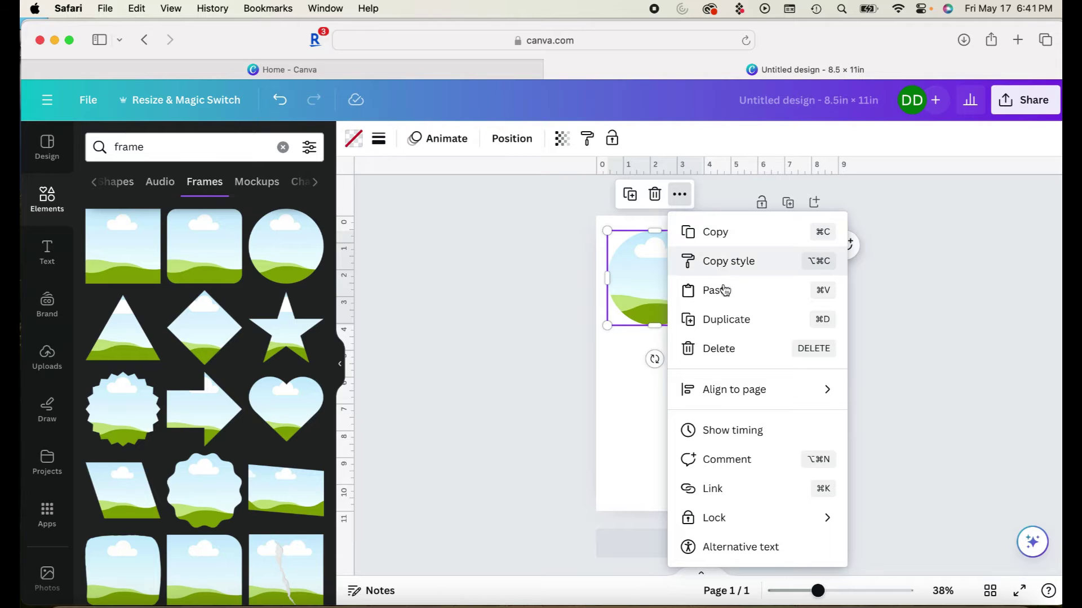
{"action": "left_click", "coordinate": [722, 320]}
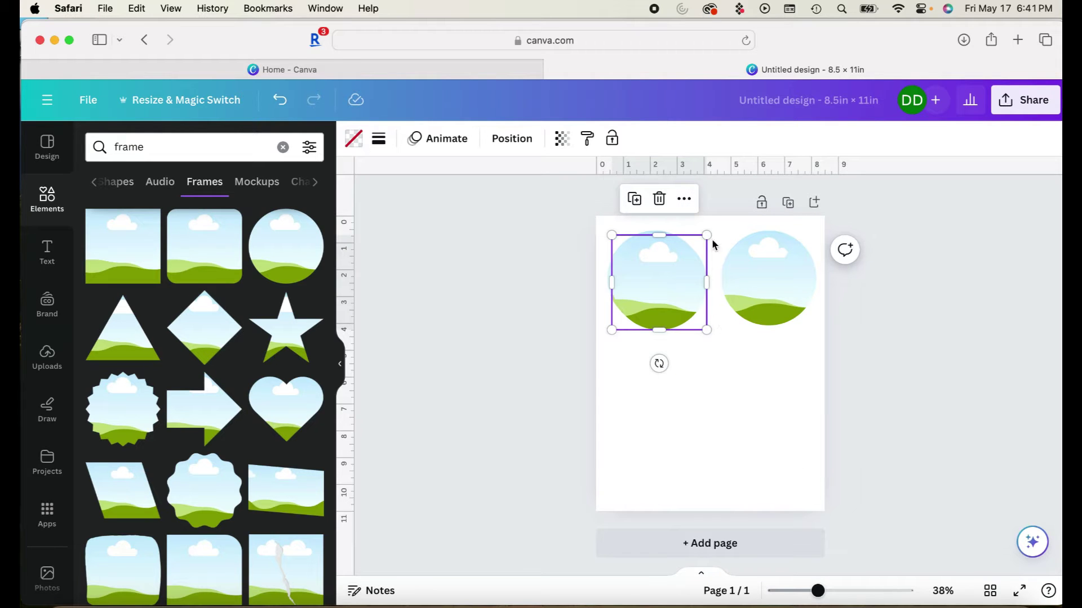
{"action": "left_click", "coordinate": [684, 198]}
{"action": "left_click", "coordinate": [738, 201]}
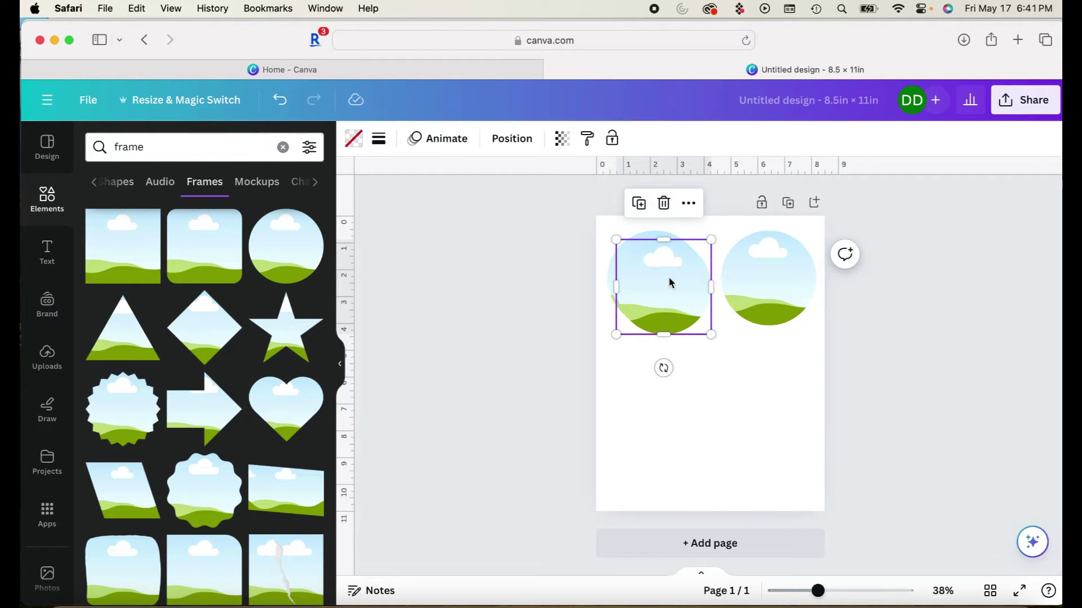
{"action": "left_click_drag", "start_coordinate": [669, 283], "coordinate": [659, 442]}
{"action": "left_click_drag", "start_coordinate": [660, 279], "coordinate": [766, 442]}
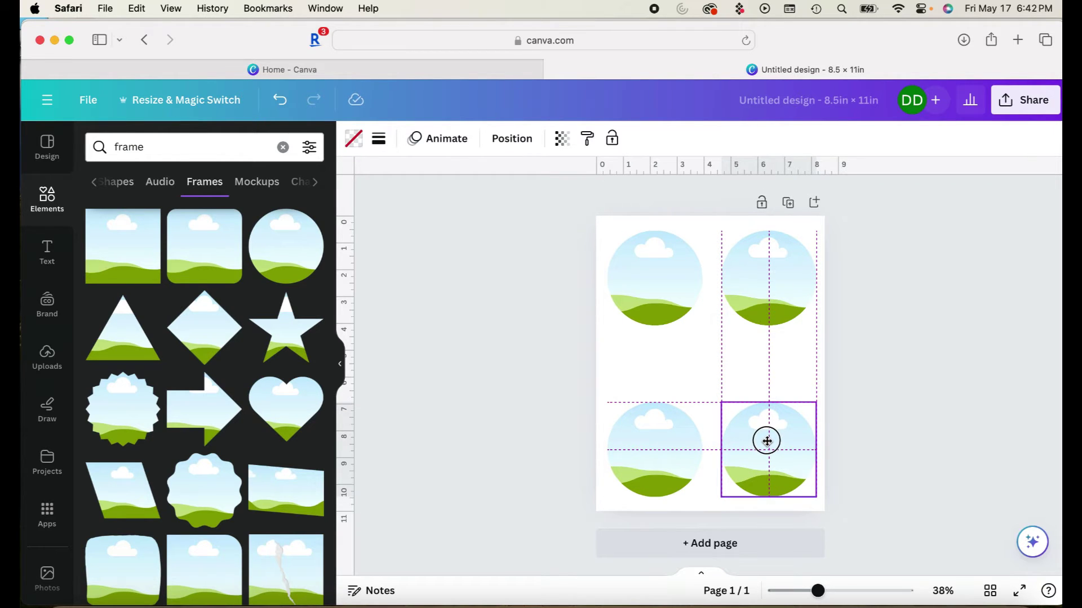
{"action": "left_click_drag", "start_coordinate": [767, 441], "coordinate": [766, 442]}
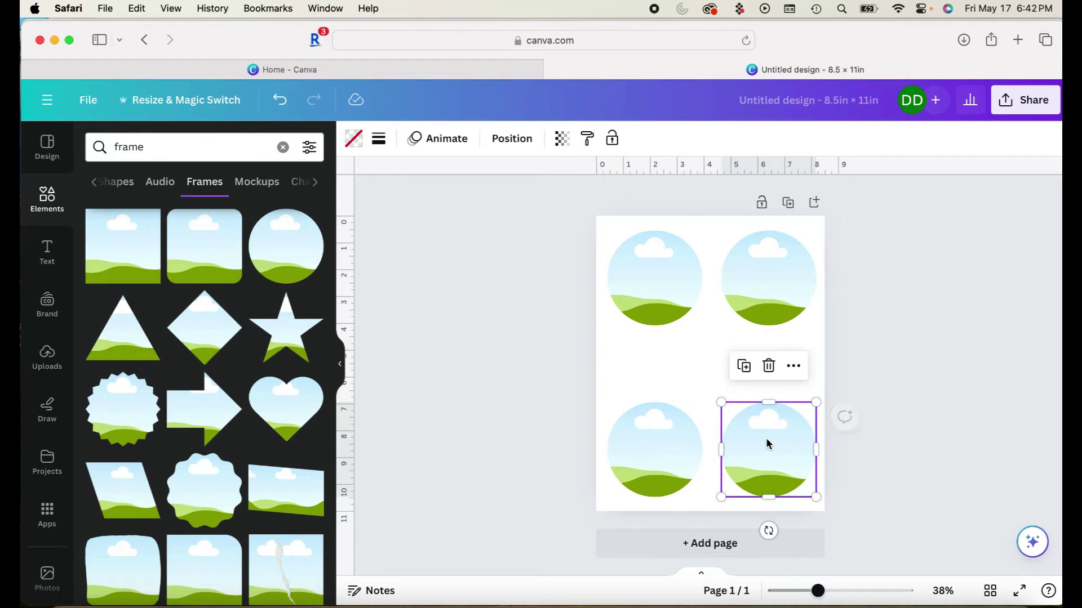
{"action": "left_click", "coordinate": [922, 366]}
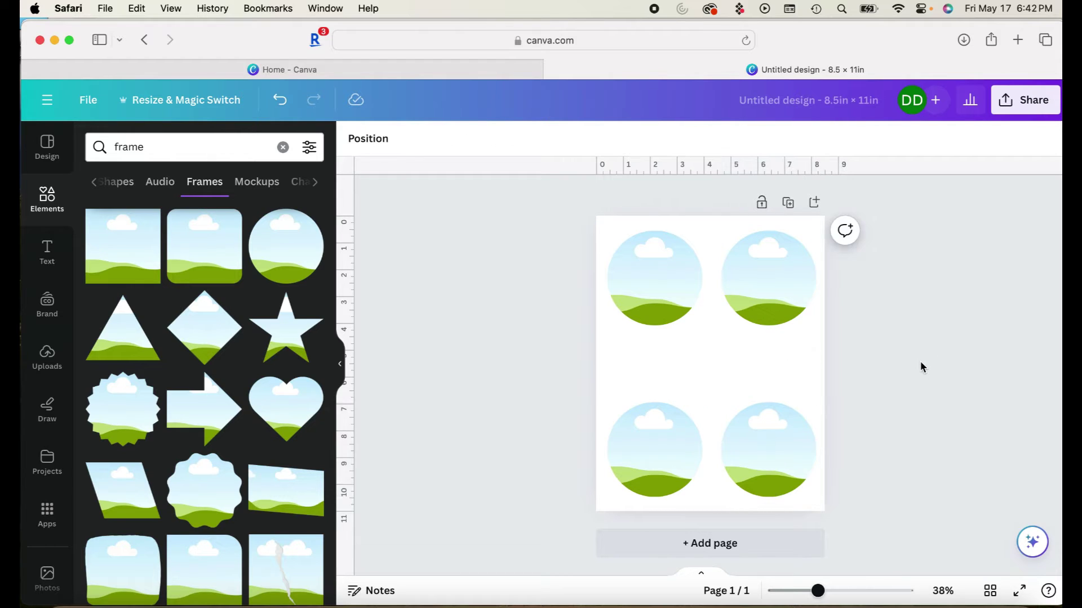
- Duplicate the upper-right circle frame and place the copy at the exact centre of the page
{"action": "left_click", "coordinate": [760, 289]}
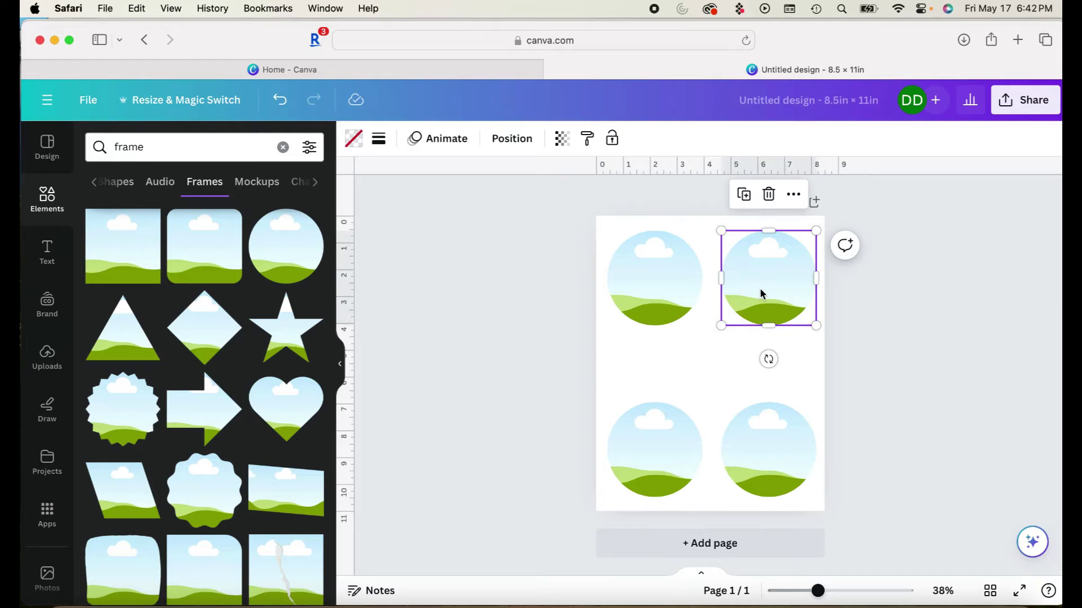
{"action": "left_click", "coordinate": [794, 198]}
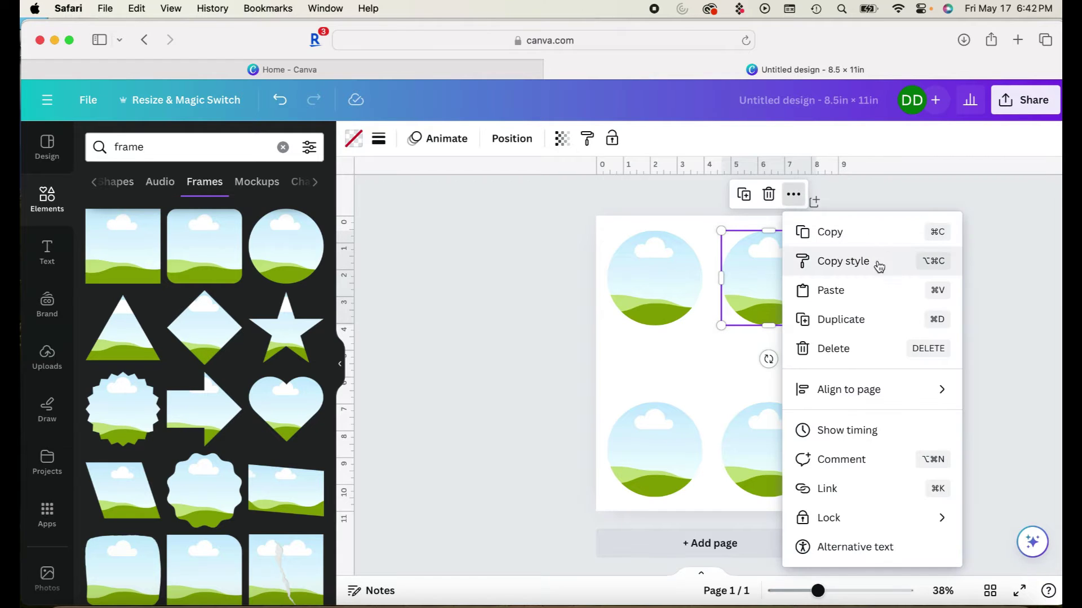
{"action": "left_click", "coordinate": [857, 319]}
{"action": "left_click_drag", "start_coordinate": [782, 275], "coordinate": [726, 359]}
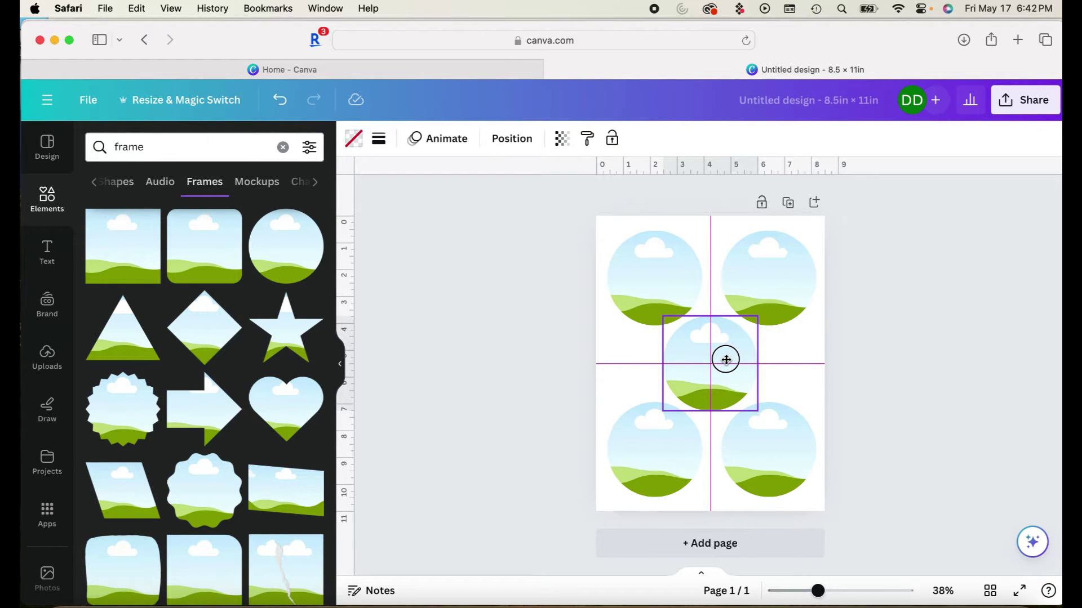
{"action": "left_click_drag", "start_coordinate": [726, 360], "coordinate": [711, 368]}
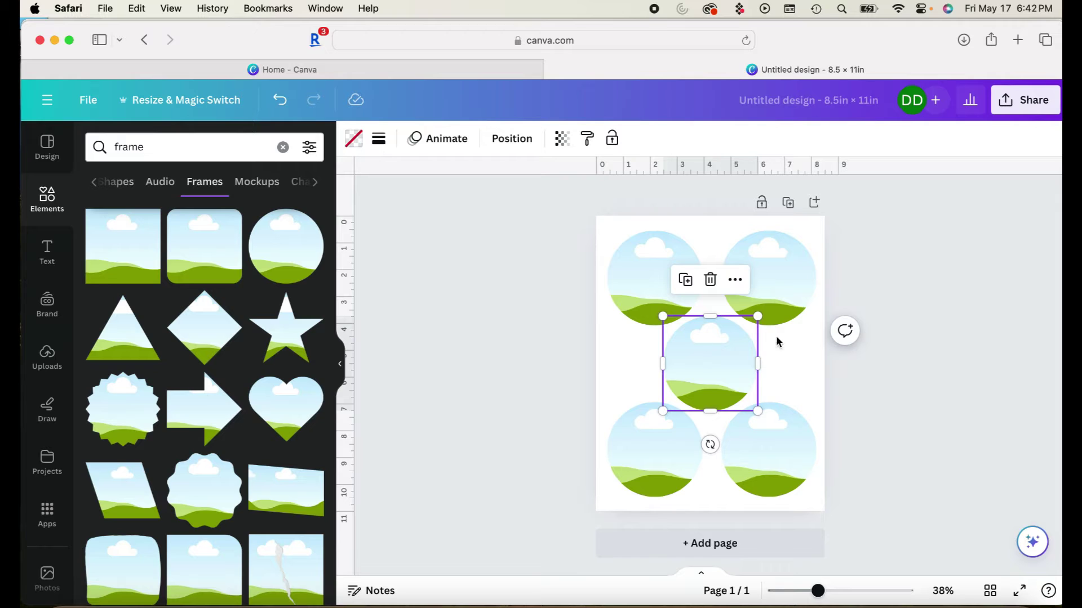
{"action": "left_click", "coordinate": [917, 360]}
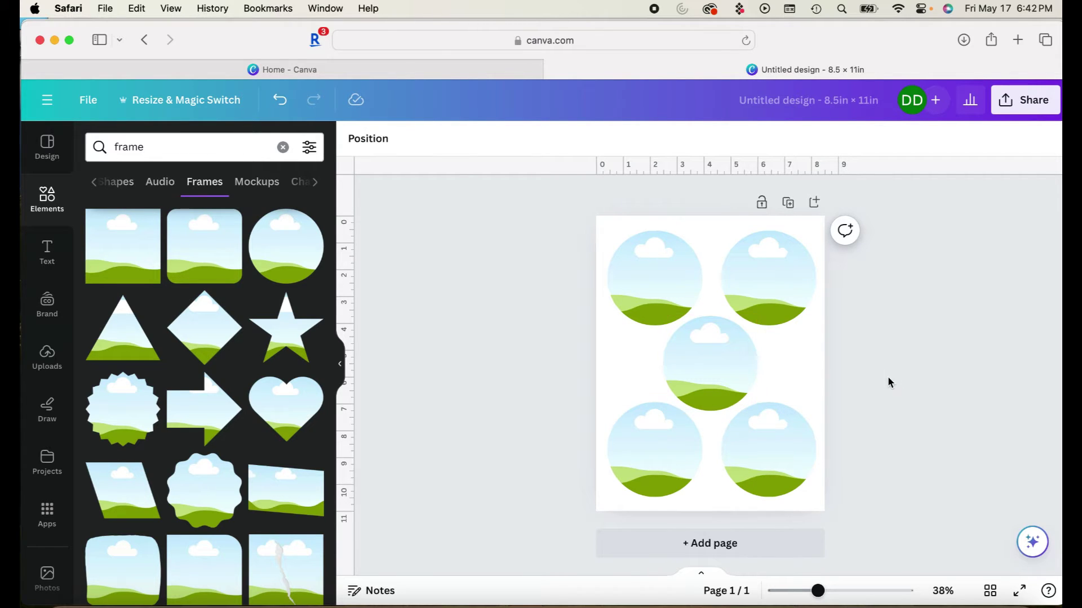
- Shrink the centre circle frame to about 3.2 in across, keeping it centred between the four corner circles
{"action": "left_click", "coordinate": [690, 371]}
{"action": "left_click_drag", "start_coordinate": [760, 411], "coordinate": [718, 377]}
{"action": "left_click", "coordinate": [913, 388]}
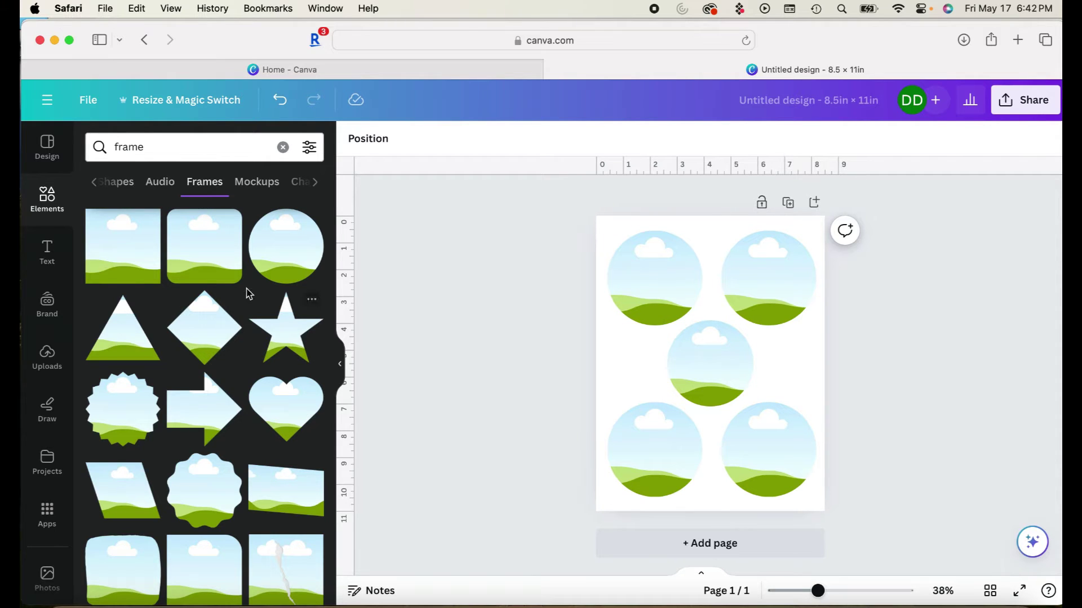
- Look through the uploaded images and open the full collection of recently used stock photos
{"action": "left_click", "coordinate": [47, 356]}
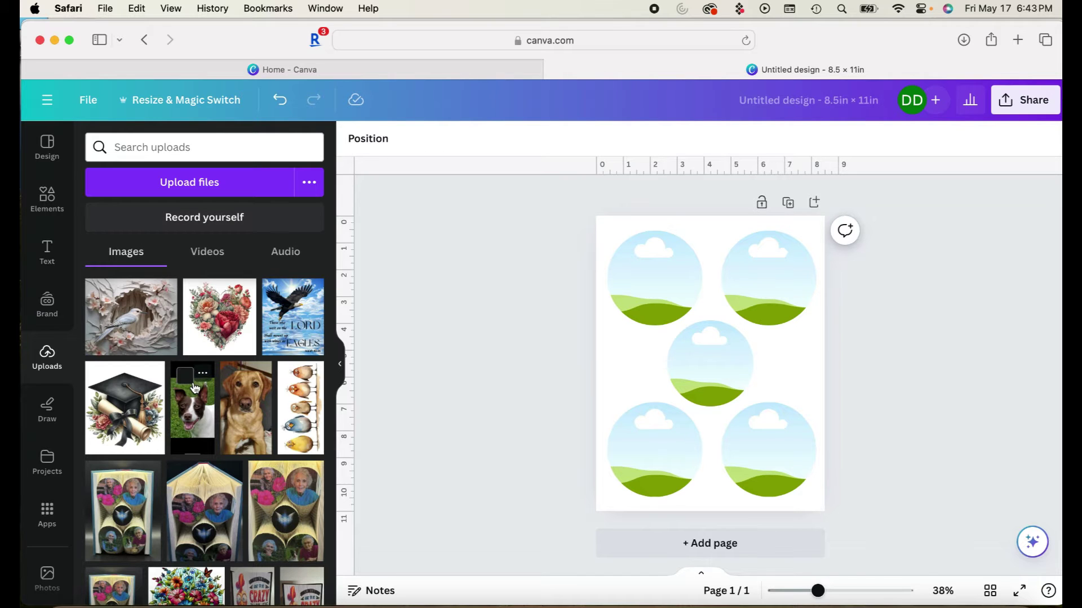
{"action": "scroll", "coordinate": [194, 388], "scroll_direction": "down", "scroll_amount": 1}
{"action": "scroll", "coordinate": [194, 388], "scroll_direction": "down", "scroll_amount": 1}
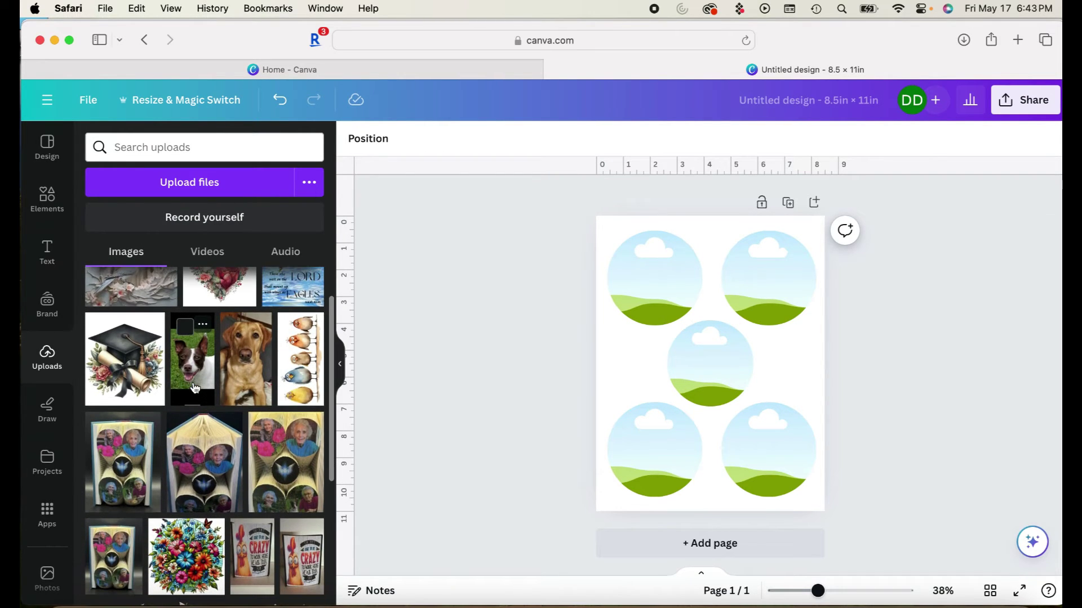
{"action": "scroll", "coordinate": [196, 395], "scroll_direction": "up", "scroll_amount": 1}
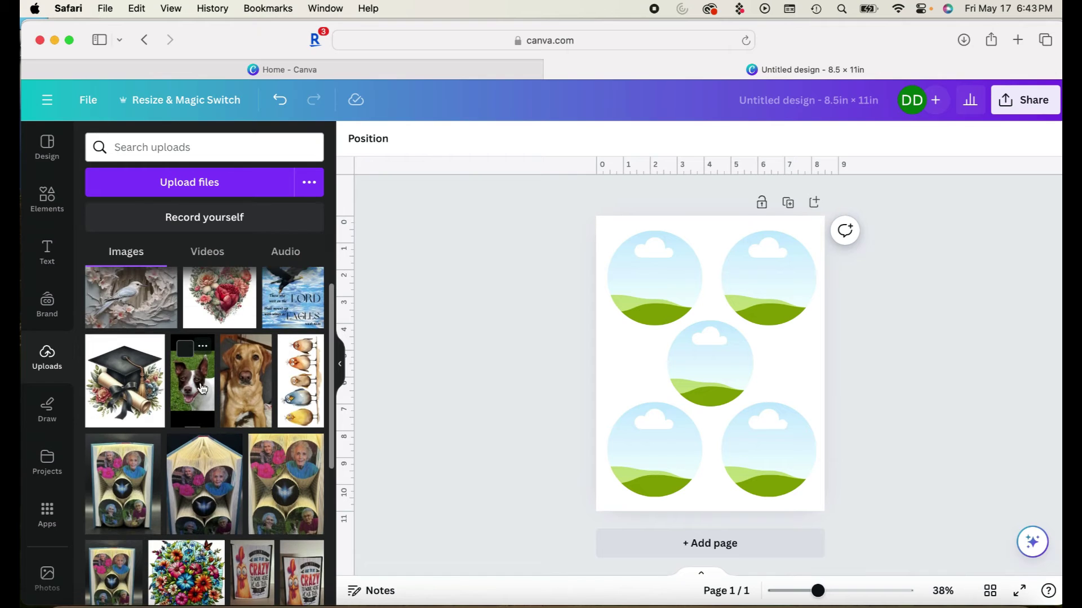
{"action": "scroll", "coordinate": [202, 389], "scroll_direction": "up", "scroll_amount": 1}
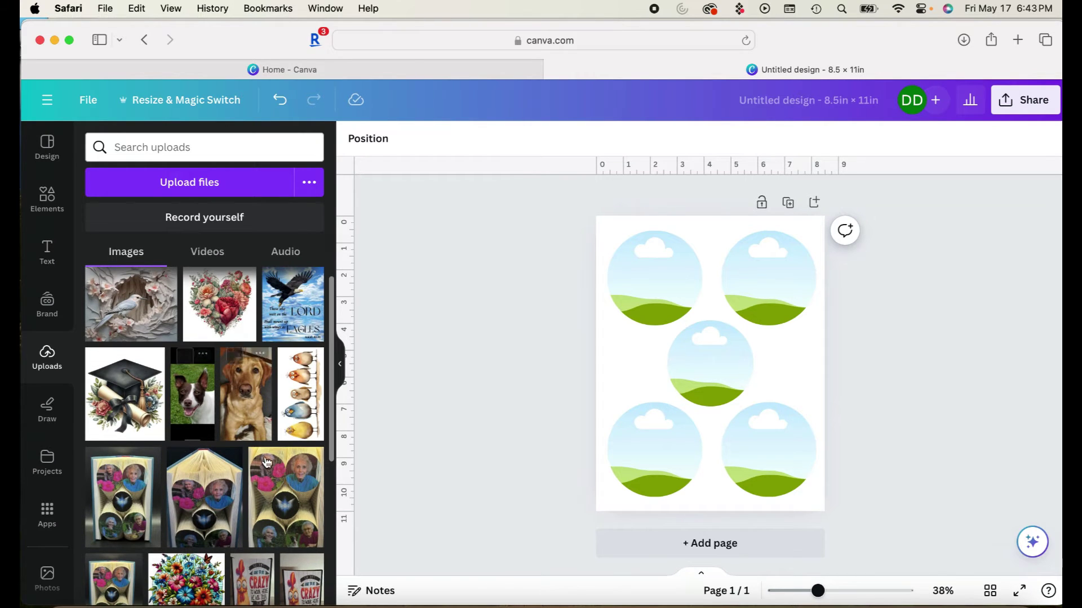
{"action": "scroll", "coordinate": [35, 469], "scroll_direction": "down", "scroll_amount": 1}
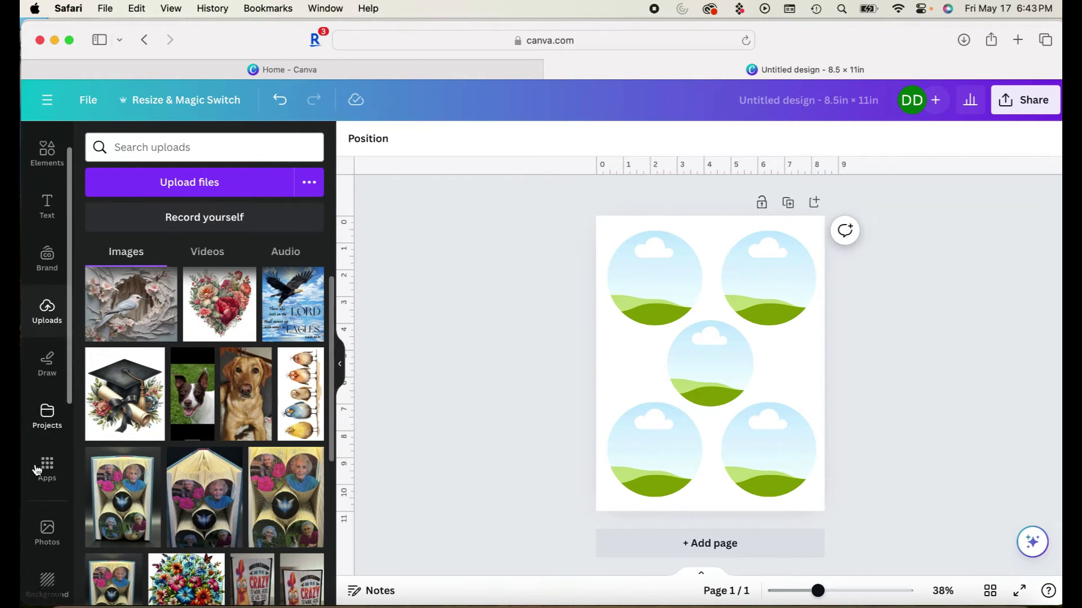
{"action": "scroll", "coordinate": [37, 471], "scroll_direction": "down", "scroll_amount": 1}
{"action": "left_click", "coordinate": [47, 523]}
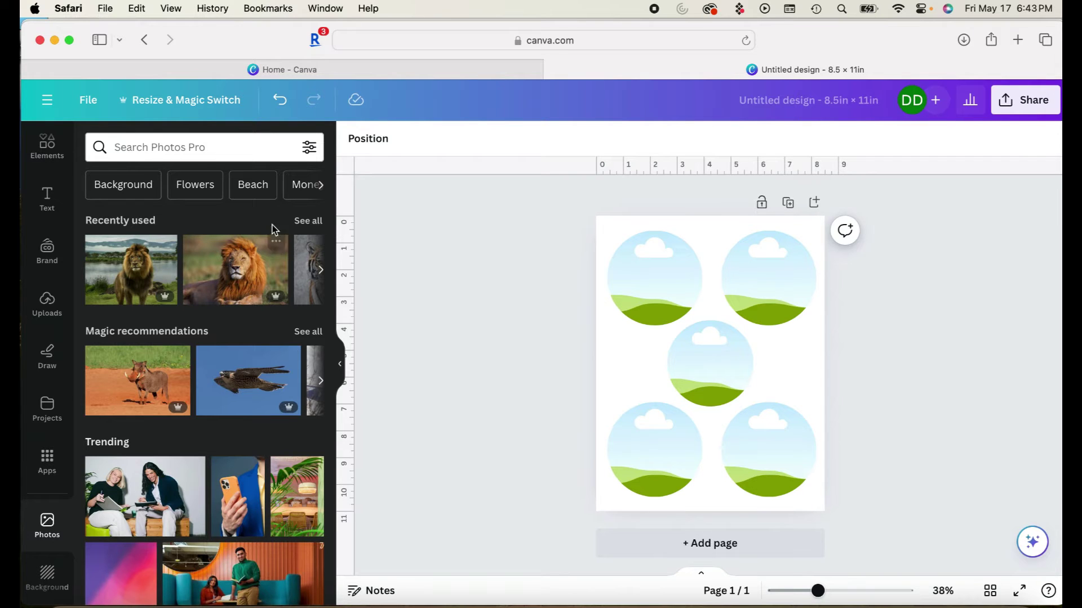
{"action": "left_click", "coordinate": [307, 223]}
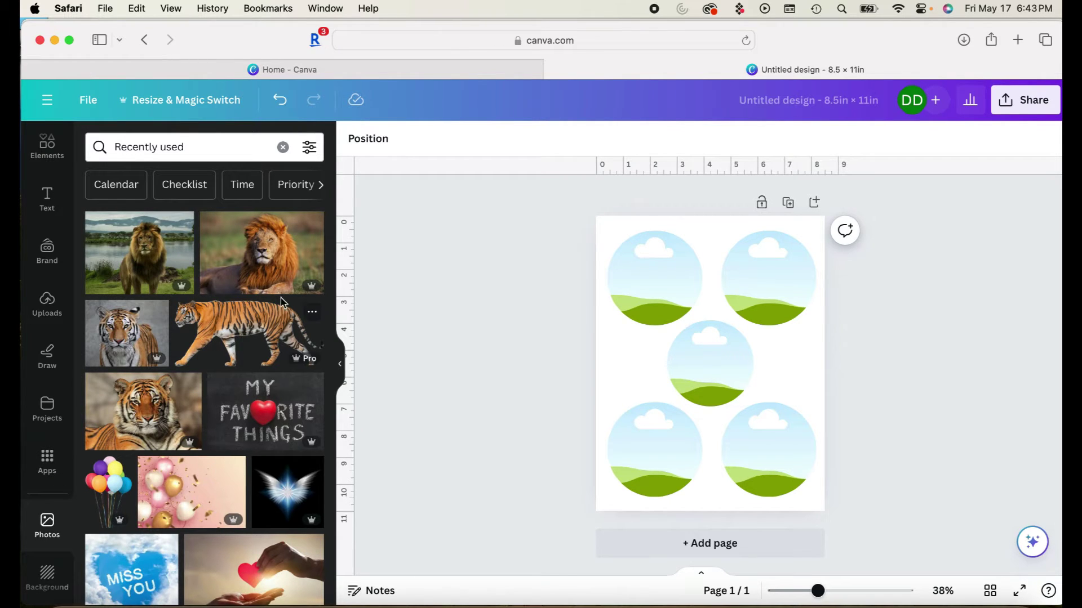
{"action": "mouse_move", "coordinate": [309, 289]}
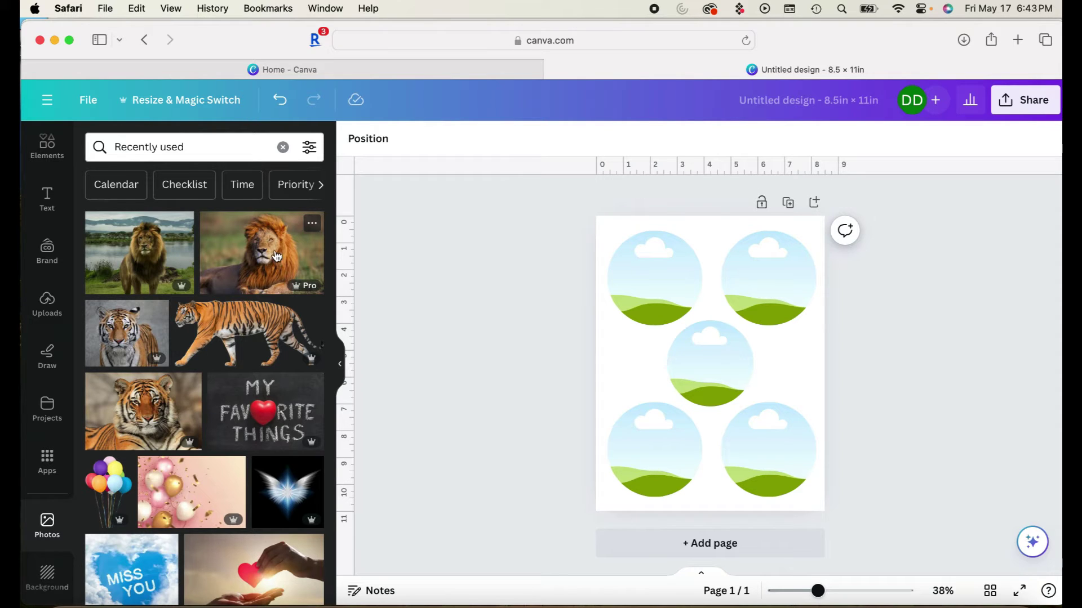
{"action": "left_click_drag", "start_coordinate": [267, 252], "coordinate": [203, 247]}
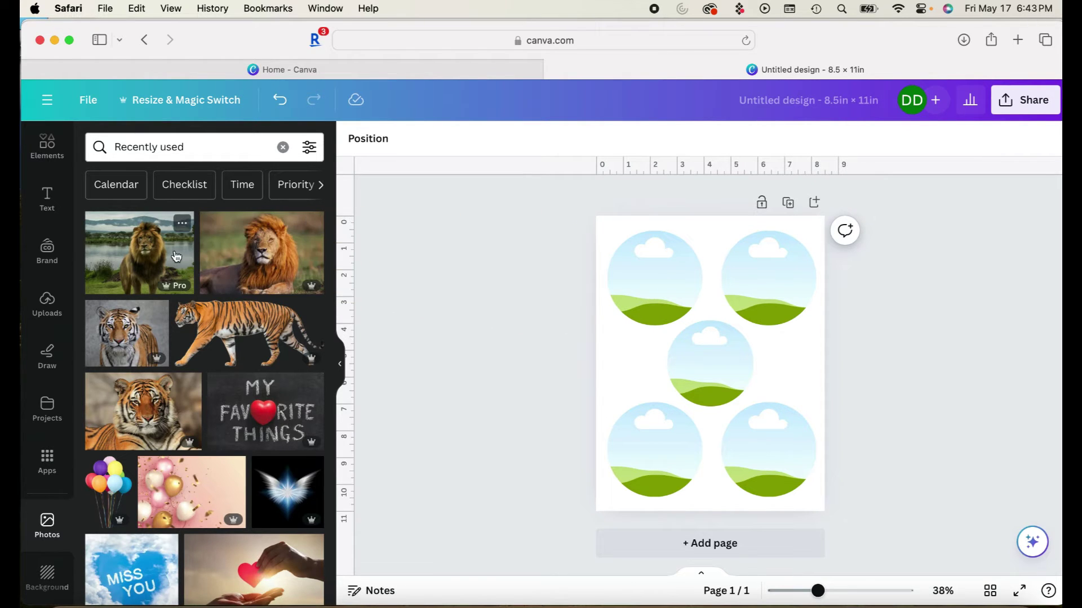
{"action": "left_click", "coordinate": [143, 241]}
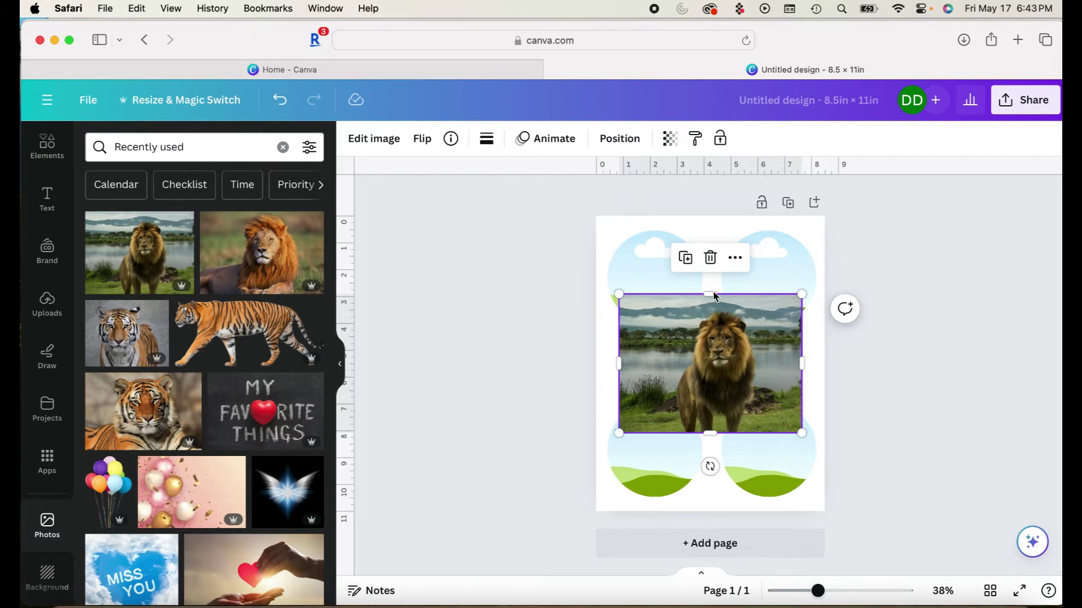
{"action": "key", "text": "Delete"}
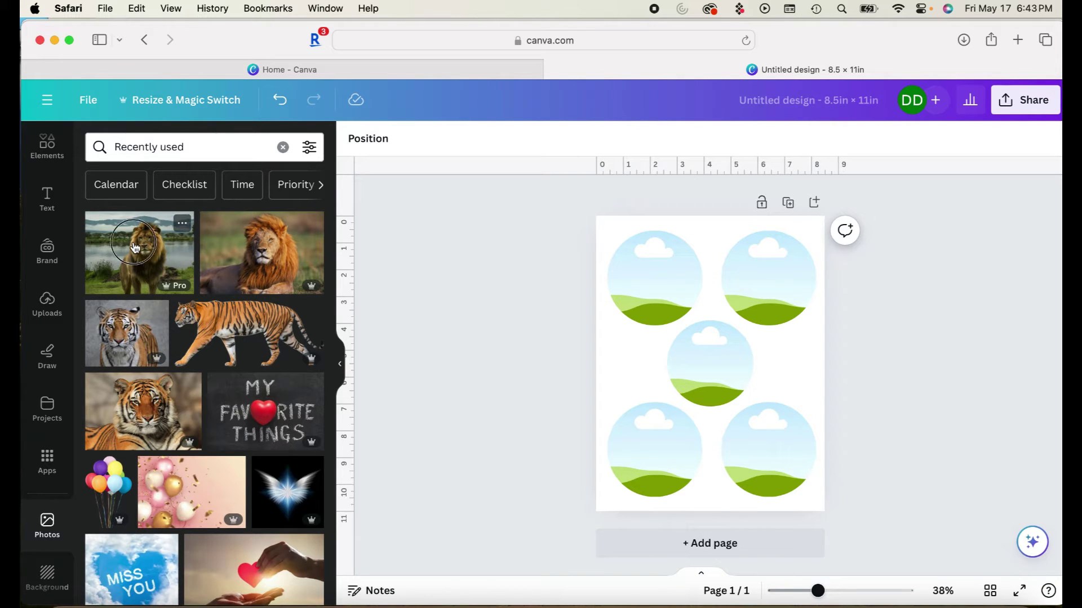
- Fill the upper-right circle frame with the lakeside lion photo and the lower-left one with the resting tiger photo
{"action": "left_click_drag", "start_coordinate": [141, 246], "coordinate": [743, 248]}
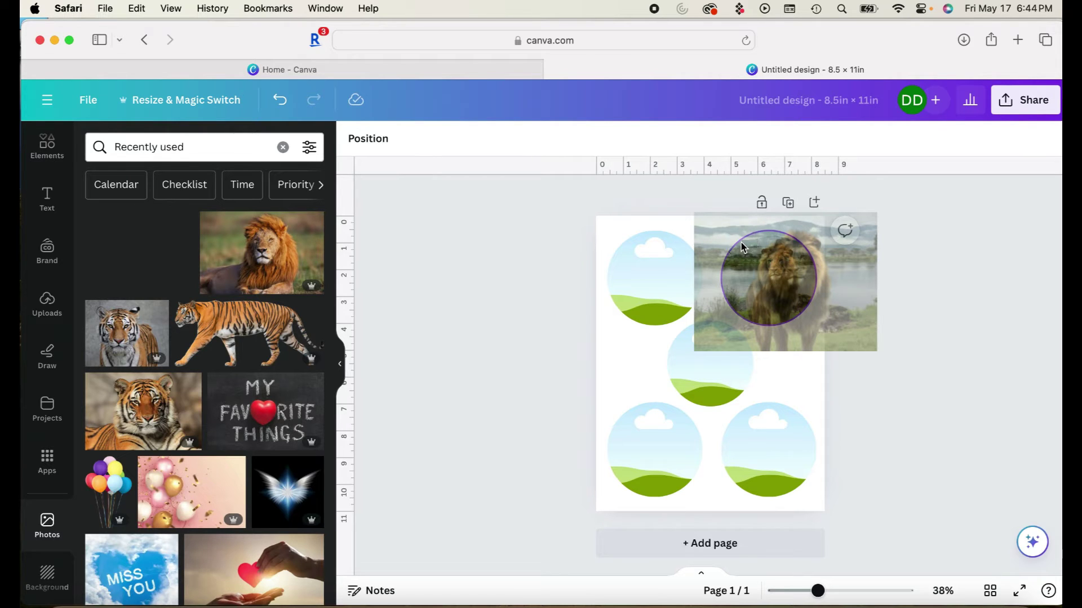
{"action": "left_click_drag", "start_coordinate": [741, 242], "coordinate": [742, 242]}
{"action": "left_click", "coordinate": [898, 288]}
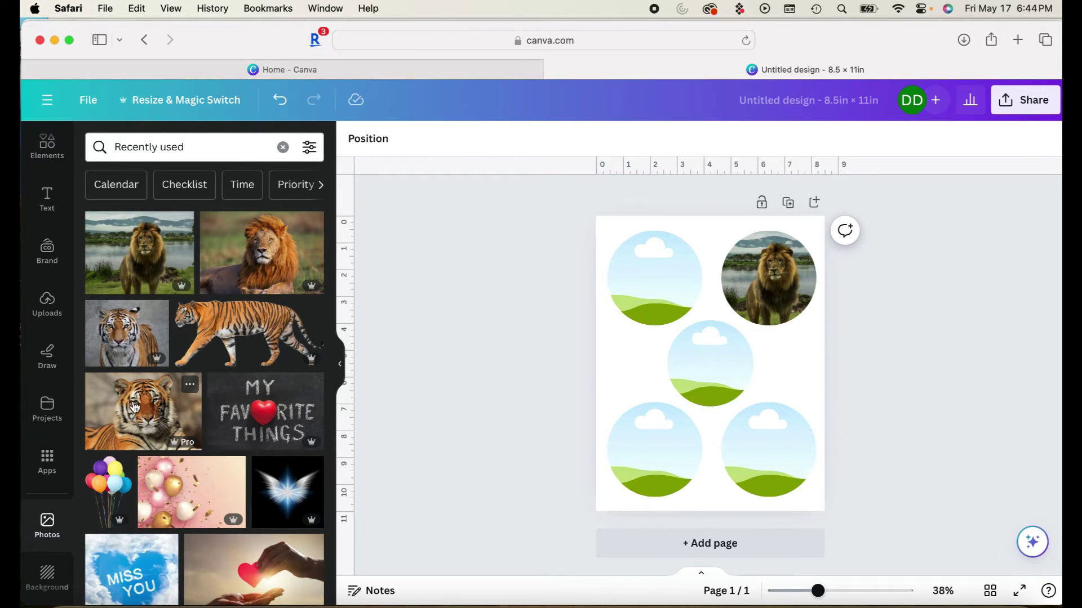
{"action": "left_click_drag", "start_coordinate": [125, 403], "coordinate": [627, 428]}
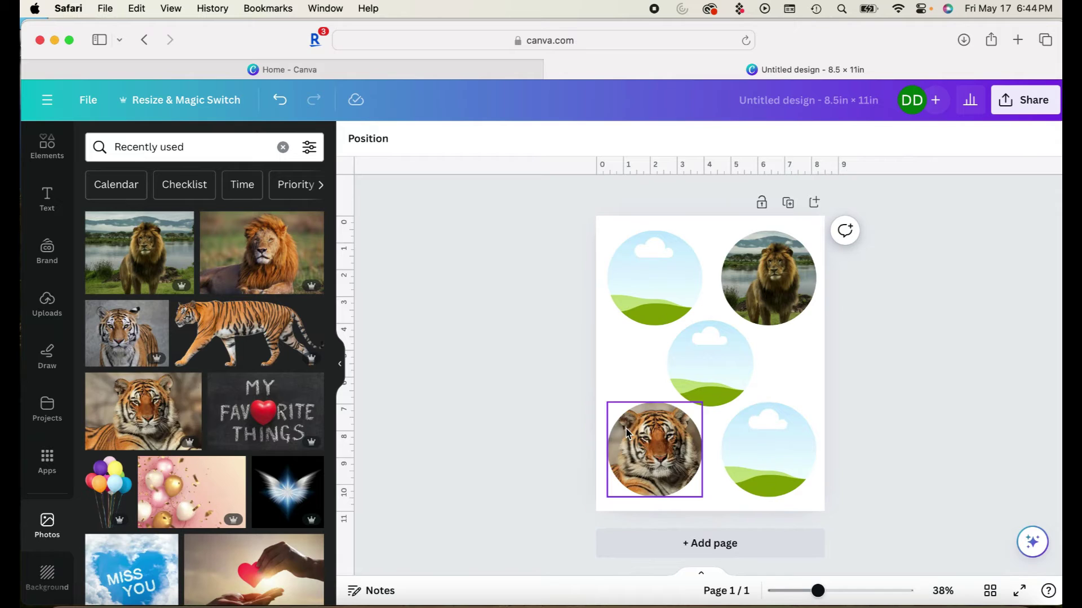
{"action": "left_click", "coordinate": [487, 470]}
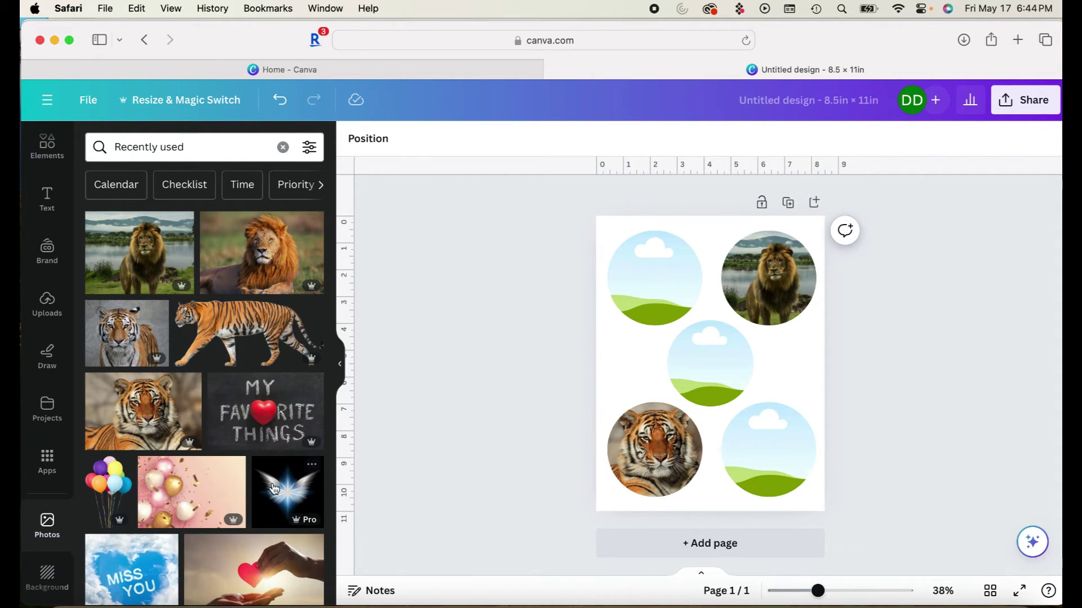
- Try the glowing wings photo in the centre circle frame and clear the frame again
{"action": "left_click_drag", "start_coordinate": [291, 495], "coordinate": [714, 361]}
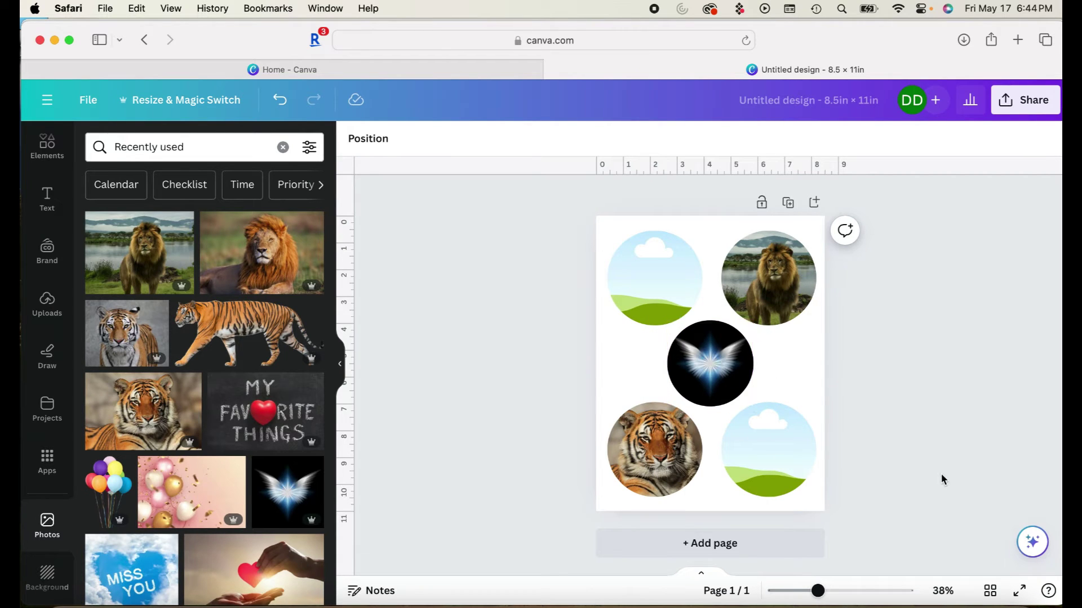
{"action": "left_click", "coordinate": [719, 369]}
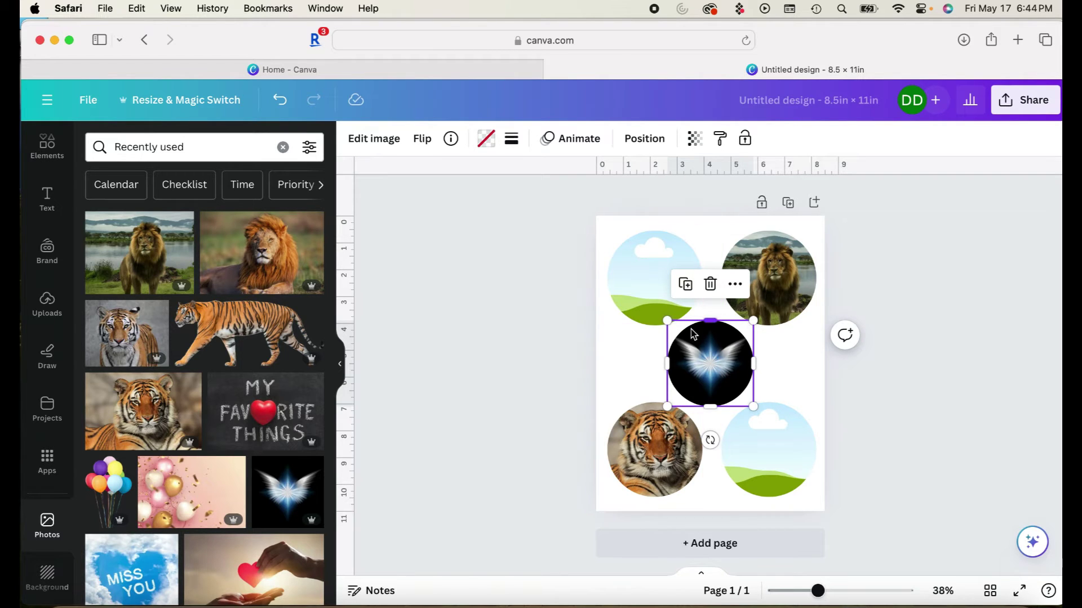
{"action": "key", "text": "BackSpace"}
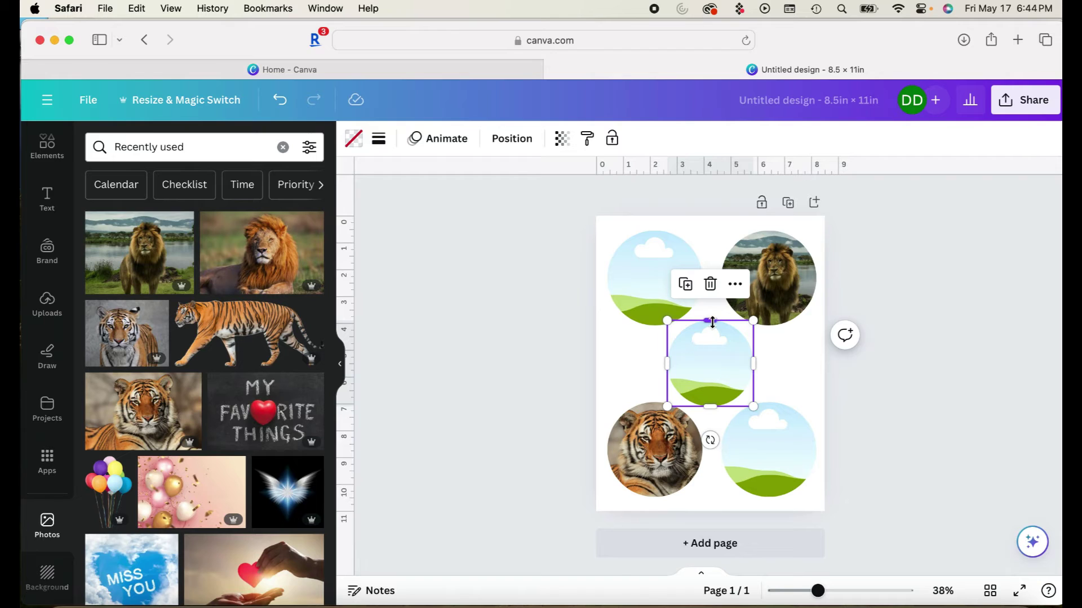
{"action": "left_click", "coordinate": [569, 353]}
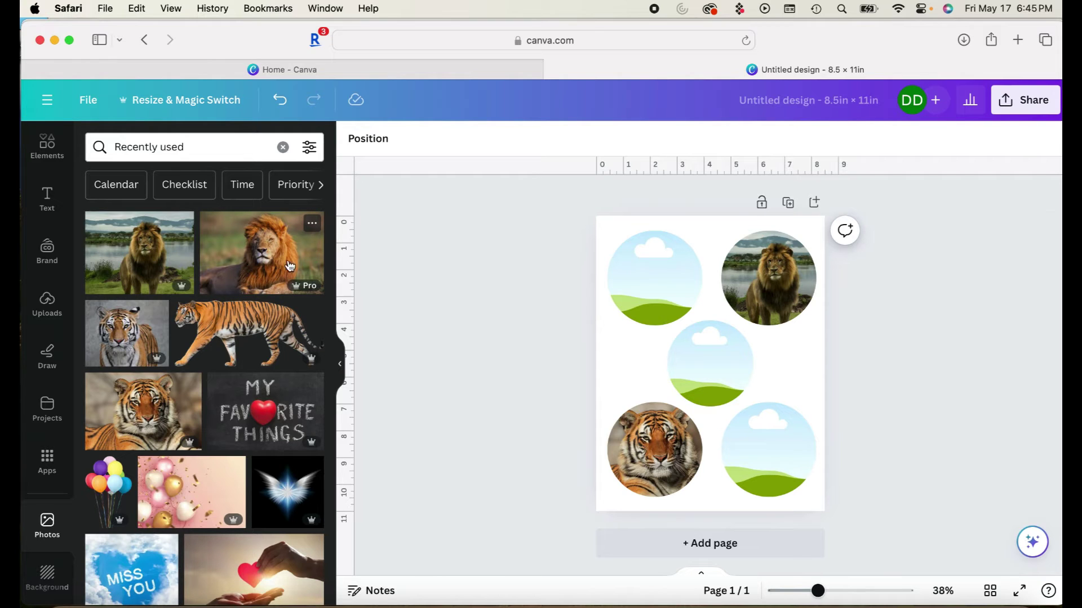
- Fill the upper-left circle frame with the reclining lion photo and relocate the lakeside lion photo from the upper-right to the lower-right frame
{"action": "left_click_drag", "start_coordinate": [252, 259], "coordinate": [639, 277]}
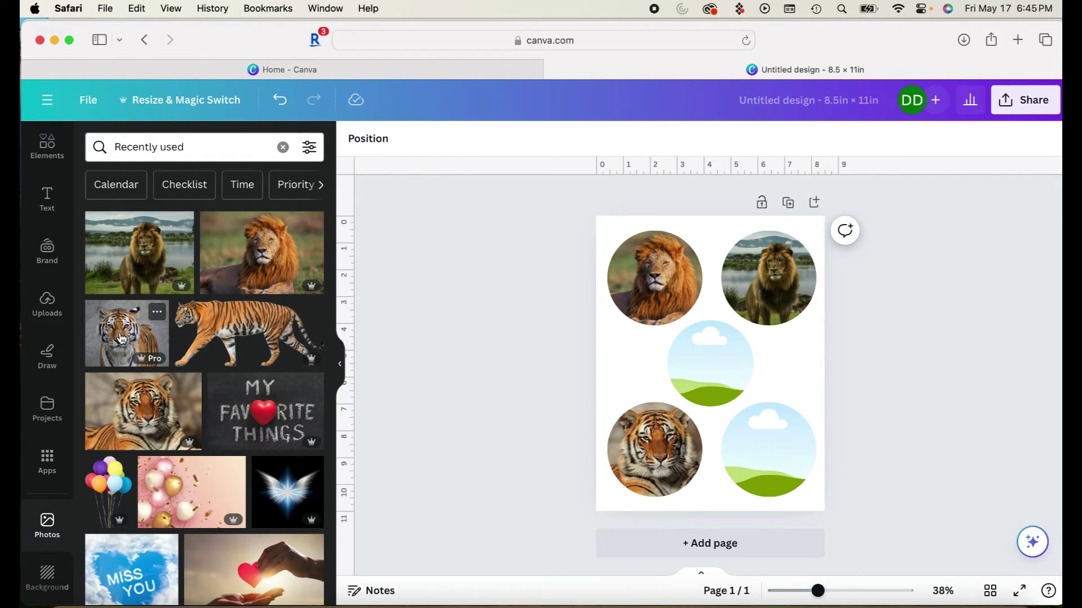
{"action": "left_click_drag", "start_coordinate": [117, 338], "coordinate": [427, 407]}
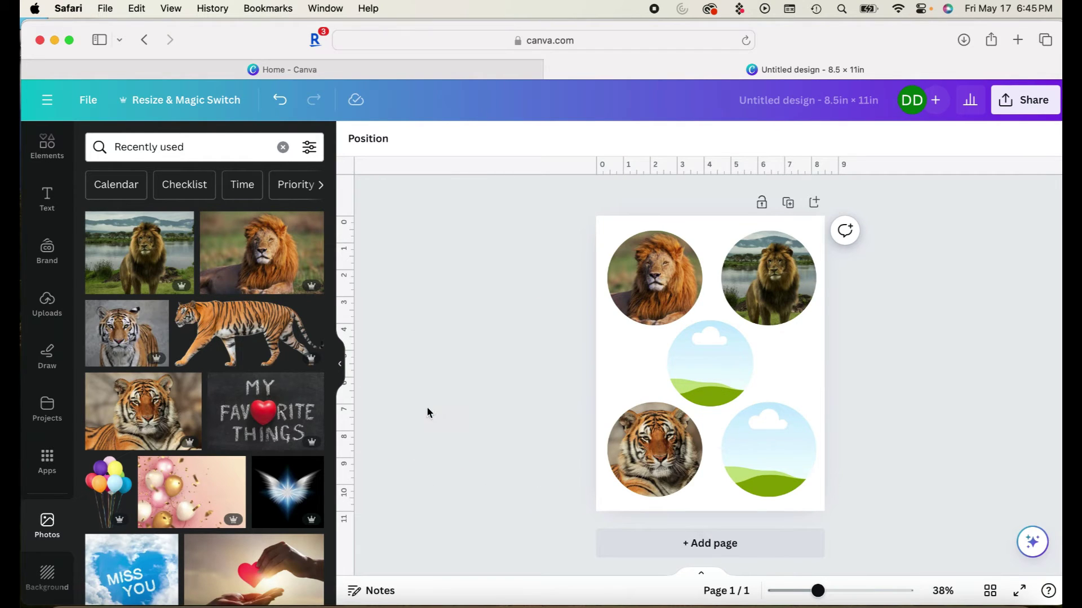
{"action": "left_click", "coordinate": [785, 267]}
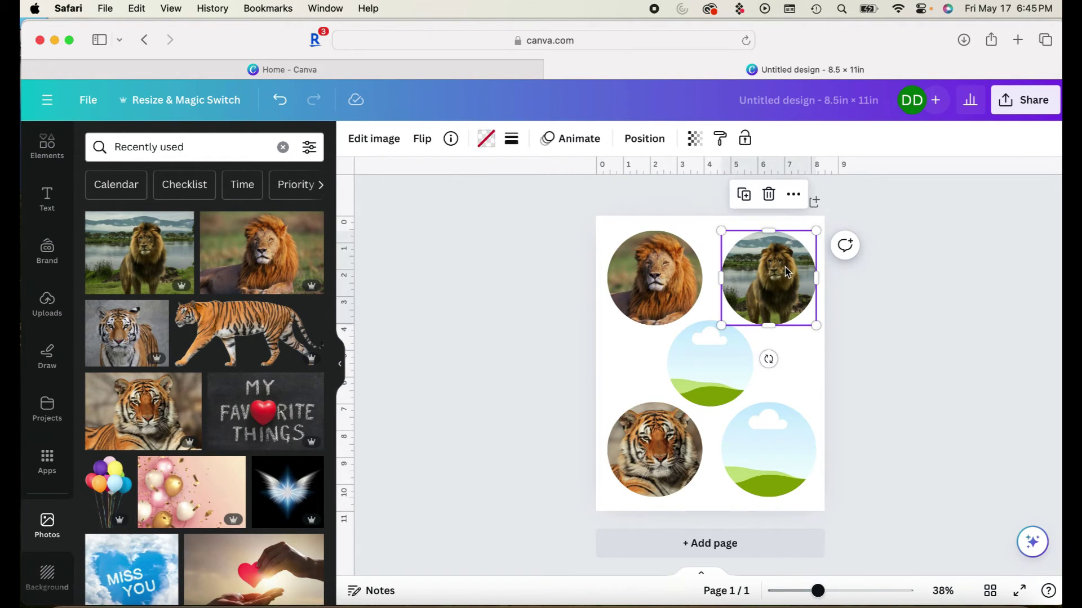
{"action": "key", "text": "BackSpace"}
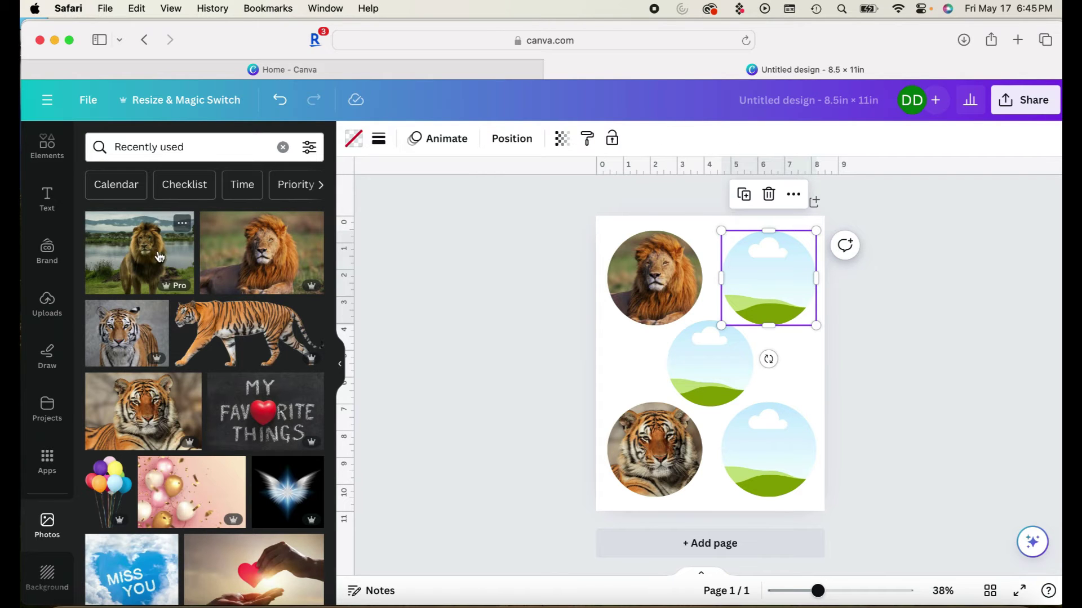
{"action": "left_click_drag", "start_coordinate": [145, 251], "coordinate": [769, 450]}
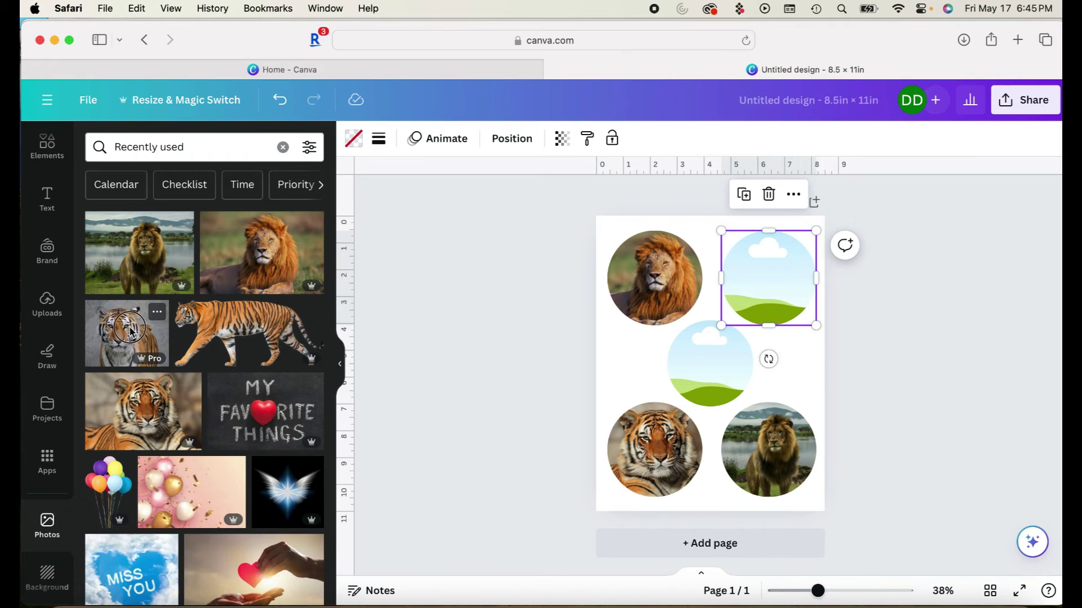
- Try the grey-background tiger photo and the walking tiger photo in the upper-right circle frame, clearing the frame after each
{"action": "left_click_drag", "start_coordinate": [119, 337], "coordinate": [787, 258]}
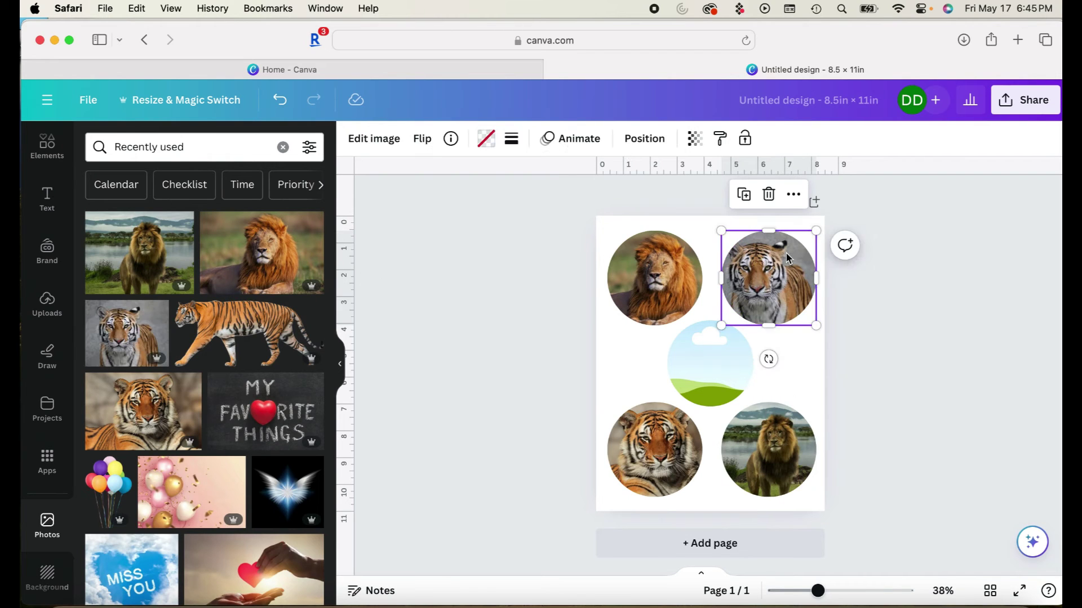
{"action": "left_click", "coordinate": [921, 309]}
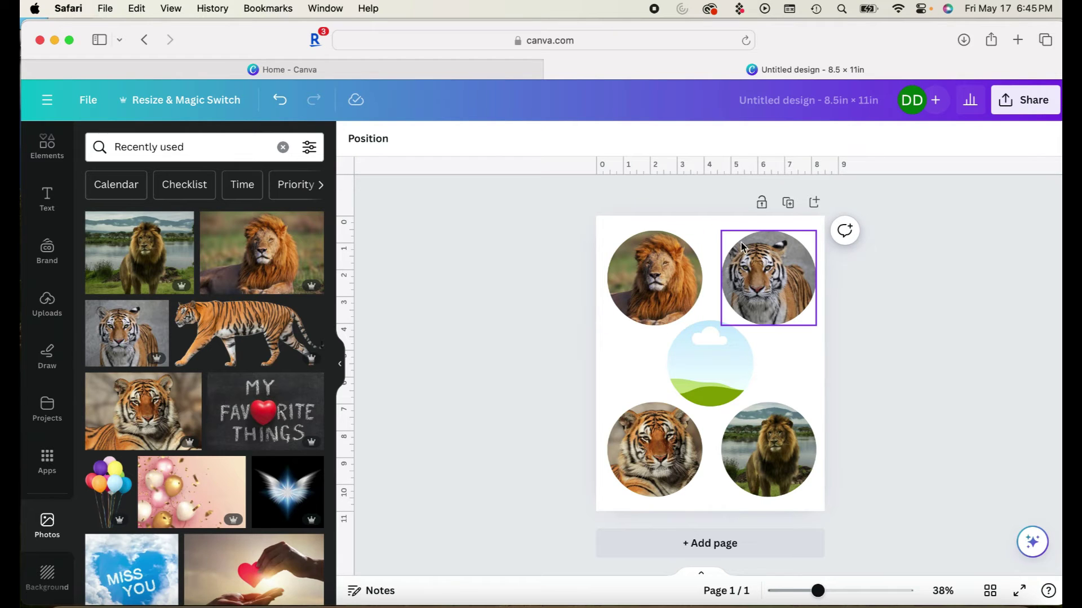
{"action": "left_click", "coordinate": [769, 274]}
{"action": "key", "text": "Delete"}
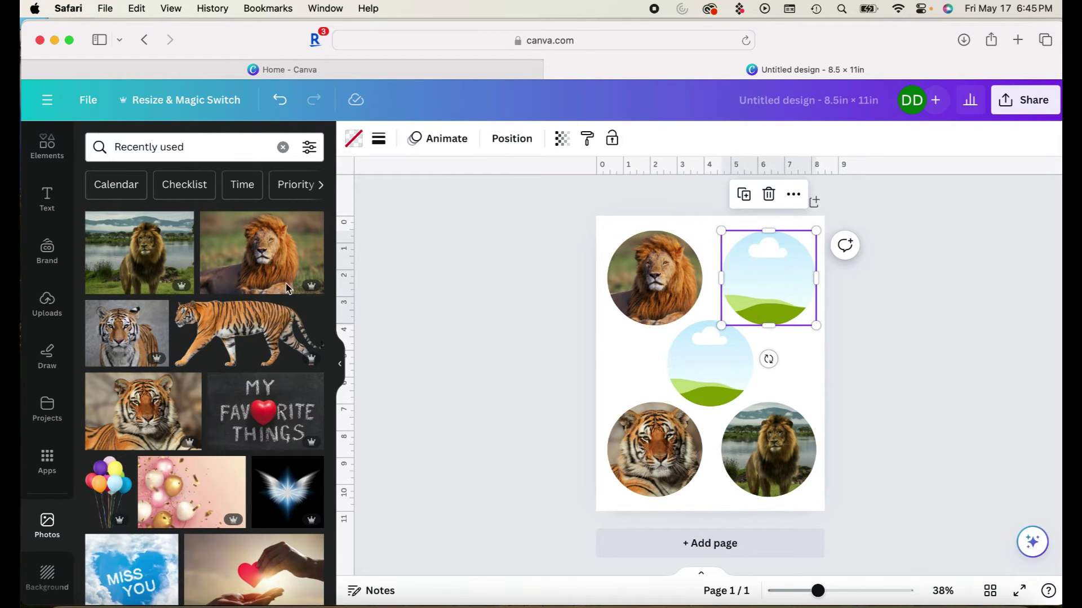
{"action": "left_click_drag", "start_coordinate": [228, 321], "coordinate": [764, 272]}
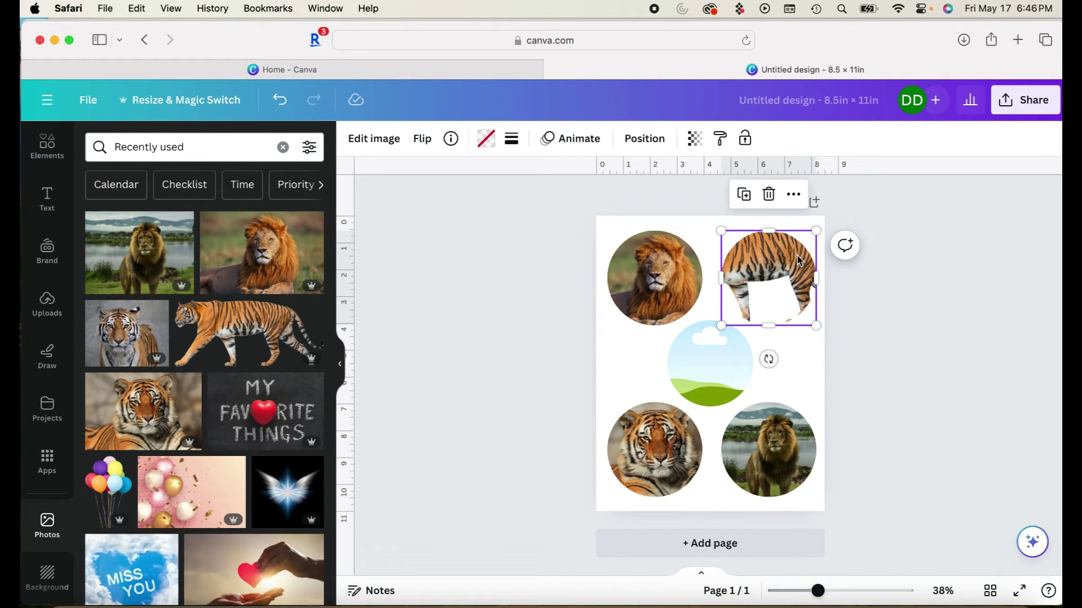
{"action": "key", "text": "Delete"}
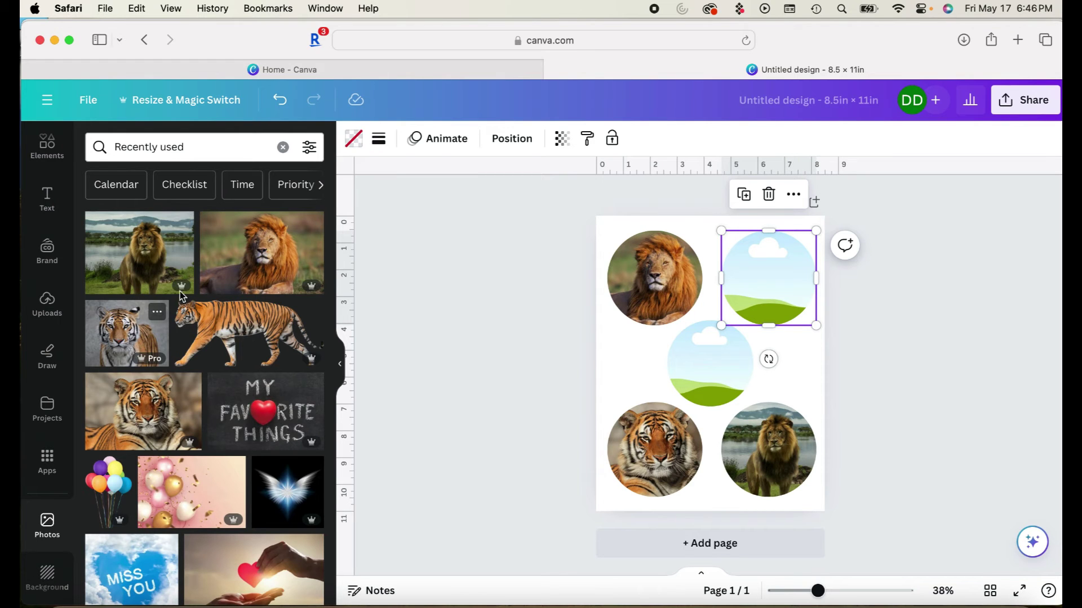
- Fill the upper-right circle frame with the grey-background tiger photo
{"action": "mouse_move", "coordinate": [262, 257]}
{"action": "left_mouse_down"}
{"action": "mouse_move", "coordinate": [301, 249]}
{"action": "mouse_move", "coordinate": [258, 252]}
{"action": "left_mouse_up"}
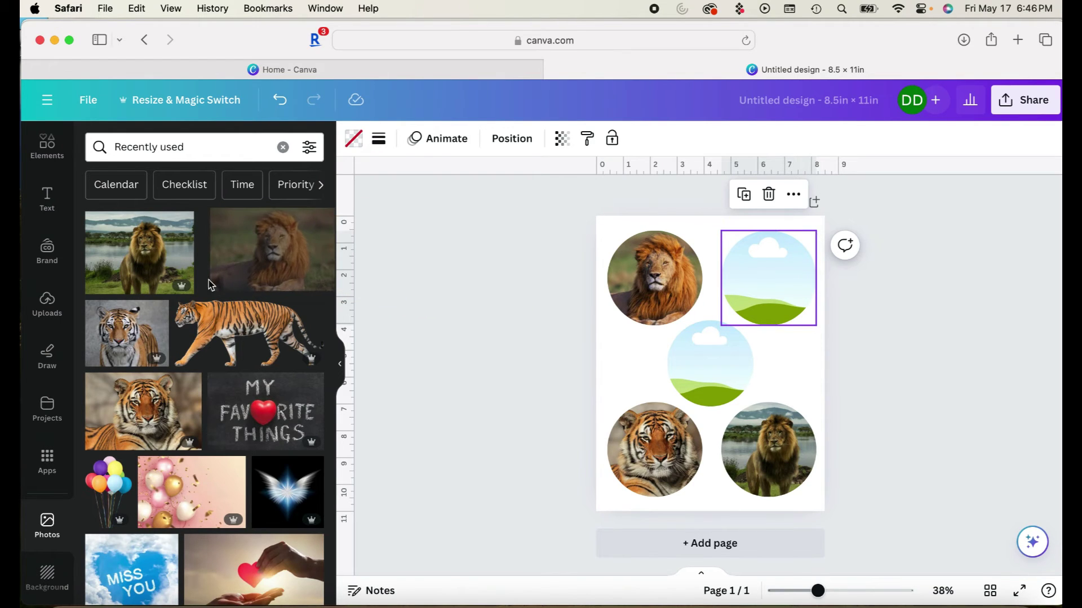
{"action": "left_click_drag", "start_coordinate": [127, 336], "coordinate": [773, 280]}
{"action": "left_click", "coordinate": [972, 321]}
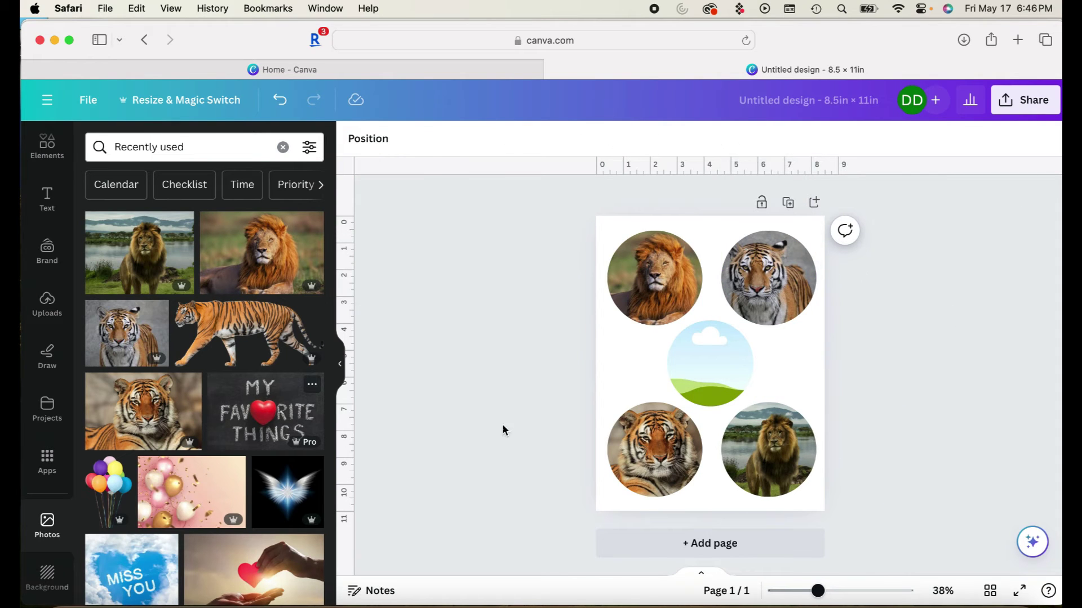
- Search the photo library for "tiger"
{"action": "scroll", "coordinate": [148, 484], "scroll_direction": "down", "scroll_amount": 5}
{"action": "scroll", "coordinate": [147, 484], "scroll_direction": "up", "scroll_amount": 5}
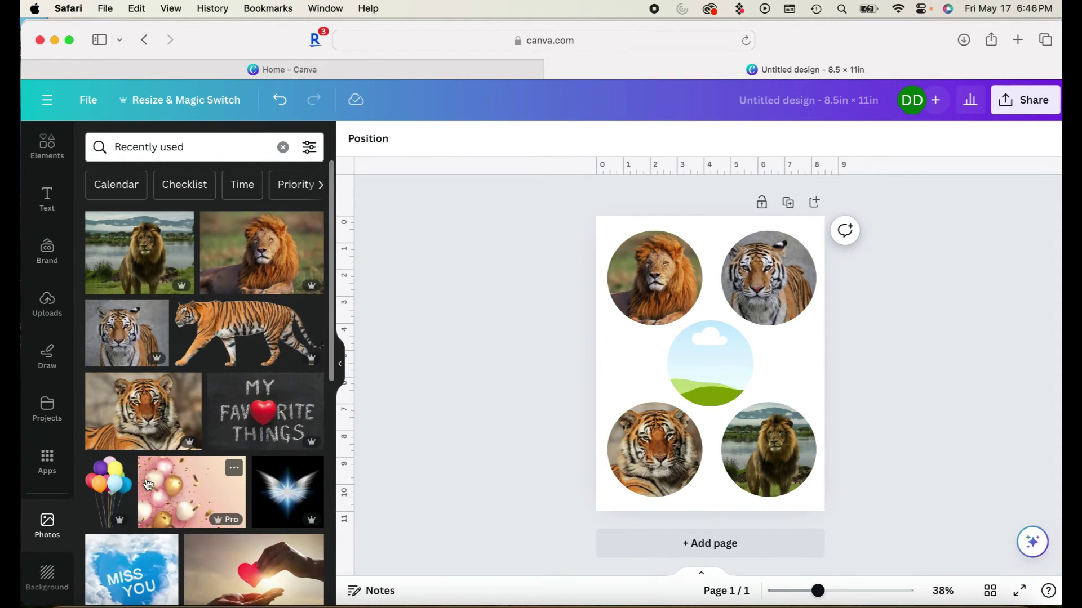
{"action": "left_click", "coordinate": [188, 148]}
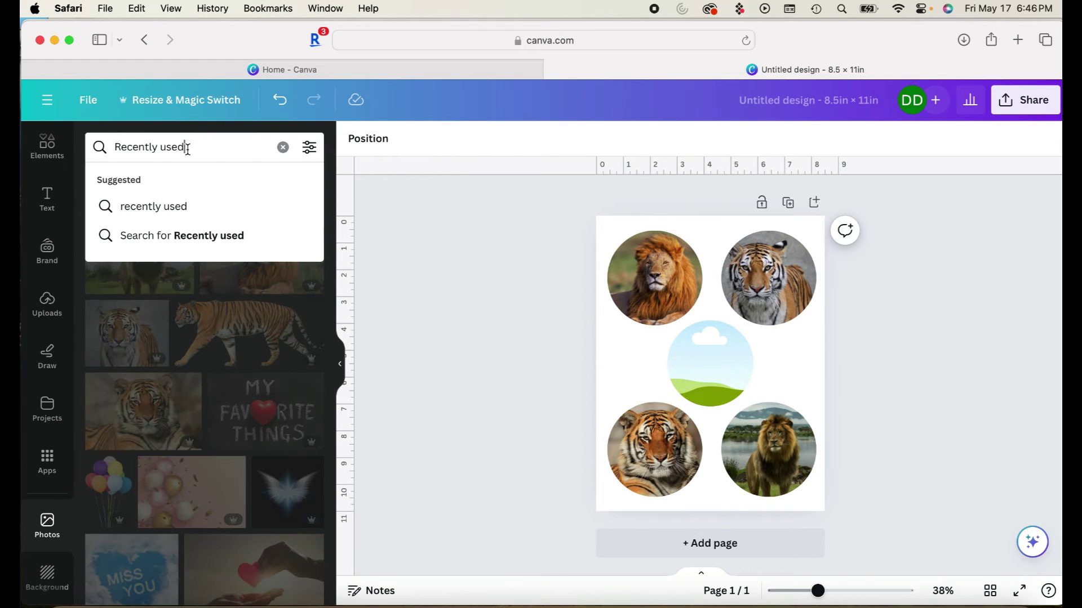
{"action": "key", "text": "super+a"}
{"action": "type", "text": "tie"}
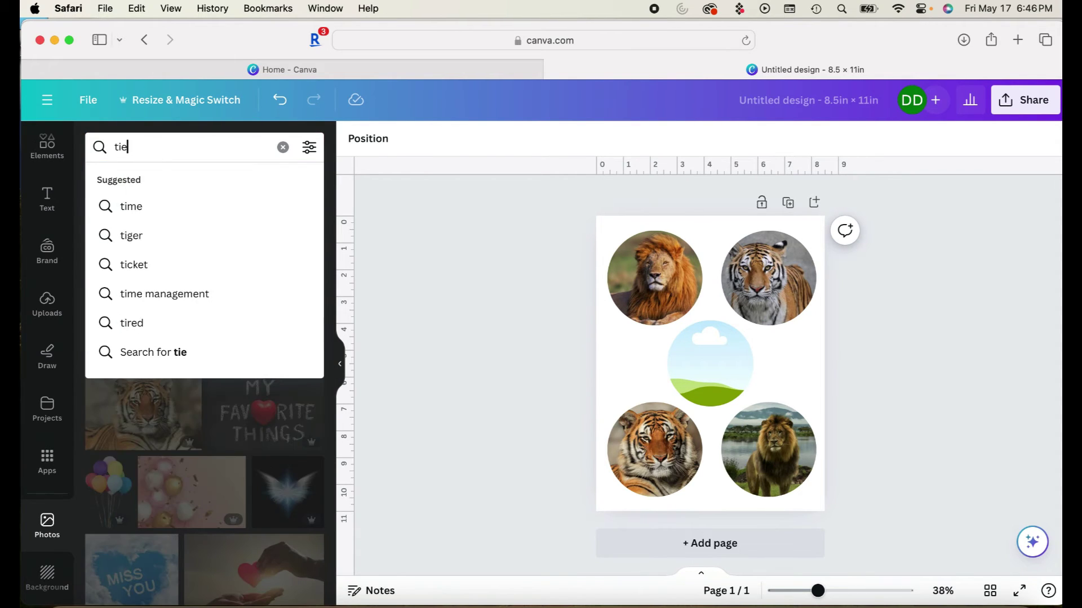
{"action": "key", "text": "BackSpace"}
{"action": "type", "text": "ger"}
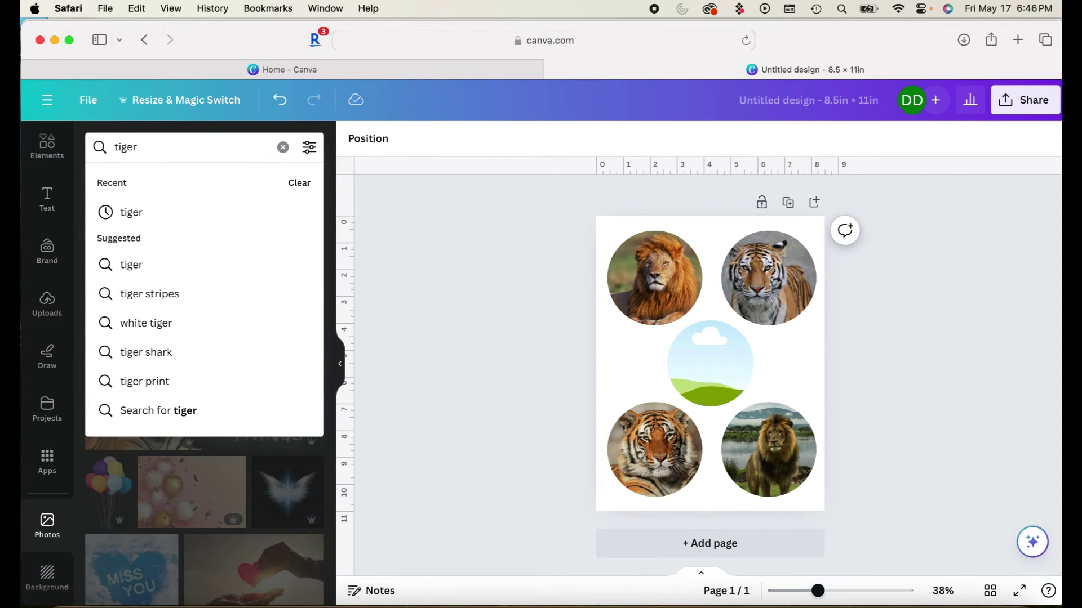
{"action": "key", "text": "Return"}
- Search the photo library for "safari" and browse the photos for one that suits the centre frame
{"action": "double_click", "coordinate": [128, 147]}
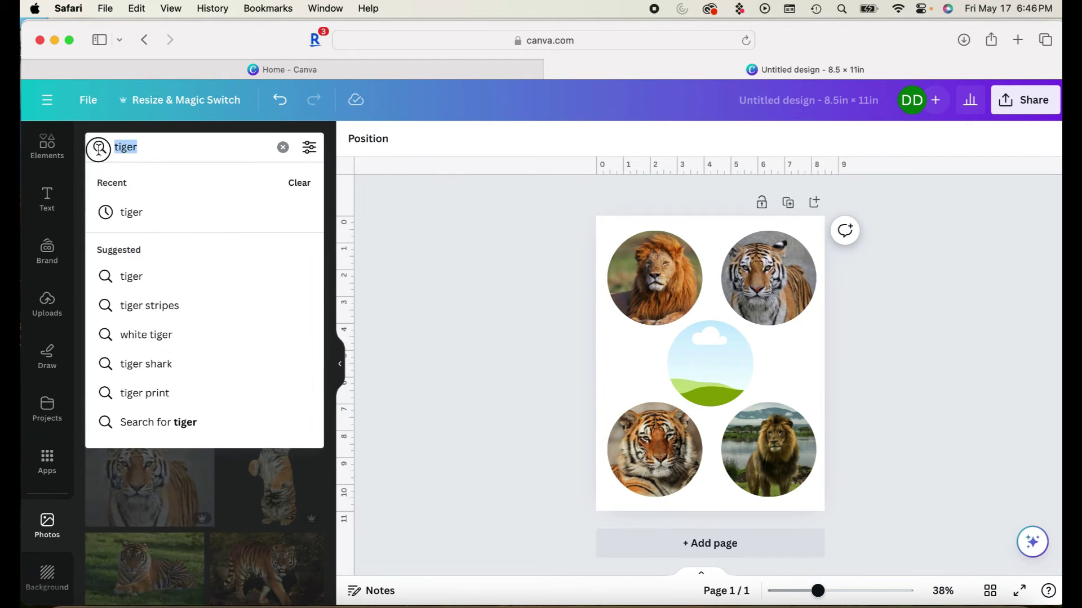
{"action": "type", "text": "s"}
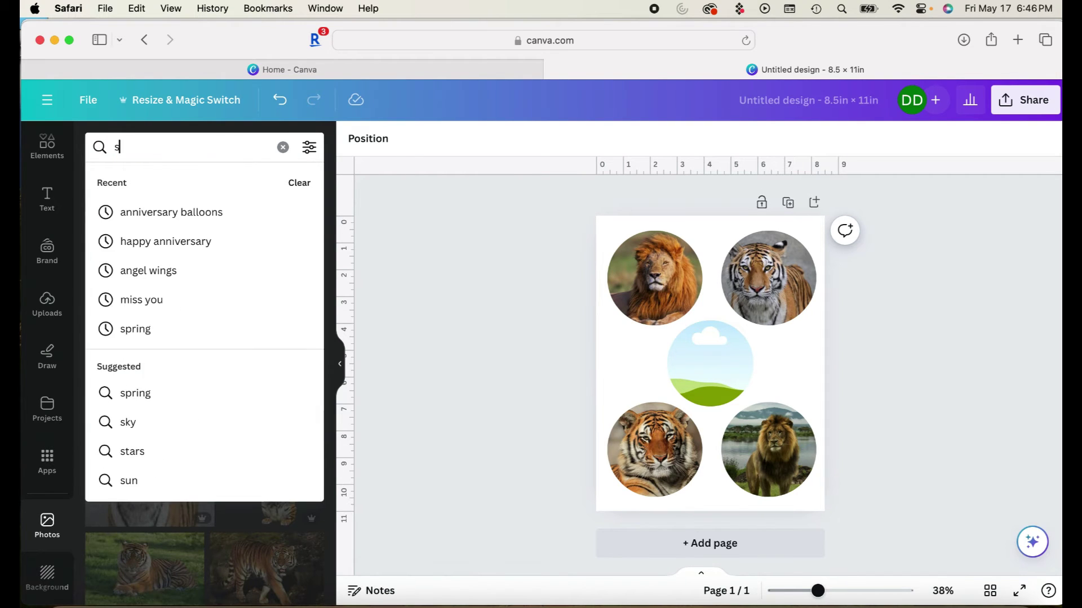
{"action": "type", "text": "afari"}
{"action": "key", "text": "Return"}
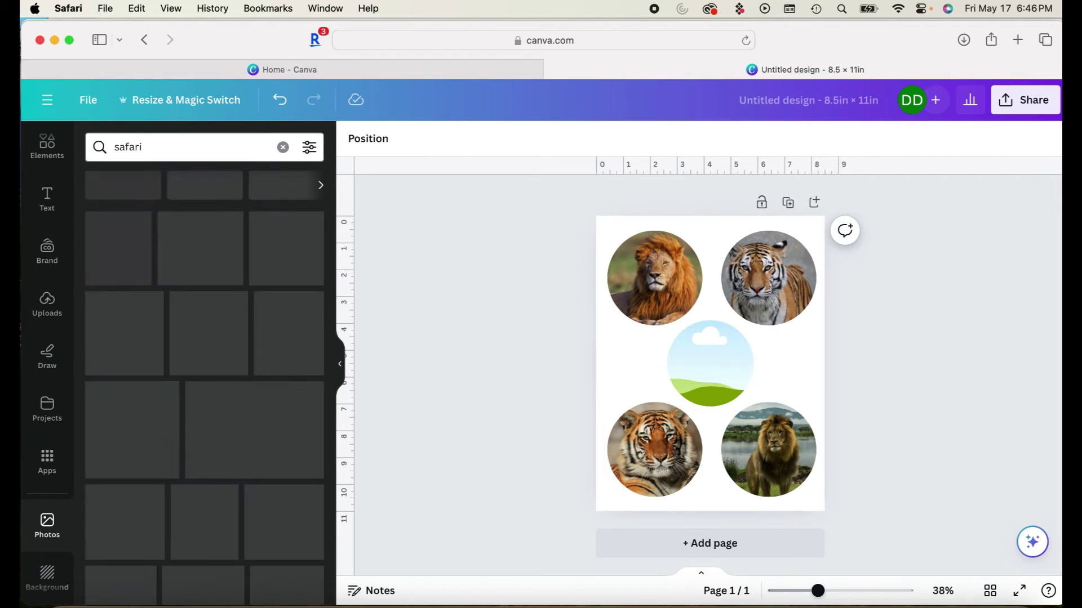
{"action": "scroll", "coordinate": [235, 417], "scroll_direction": "down", "scroll_amount": 5}
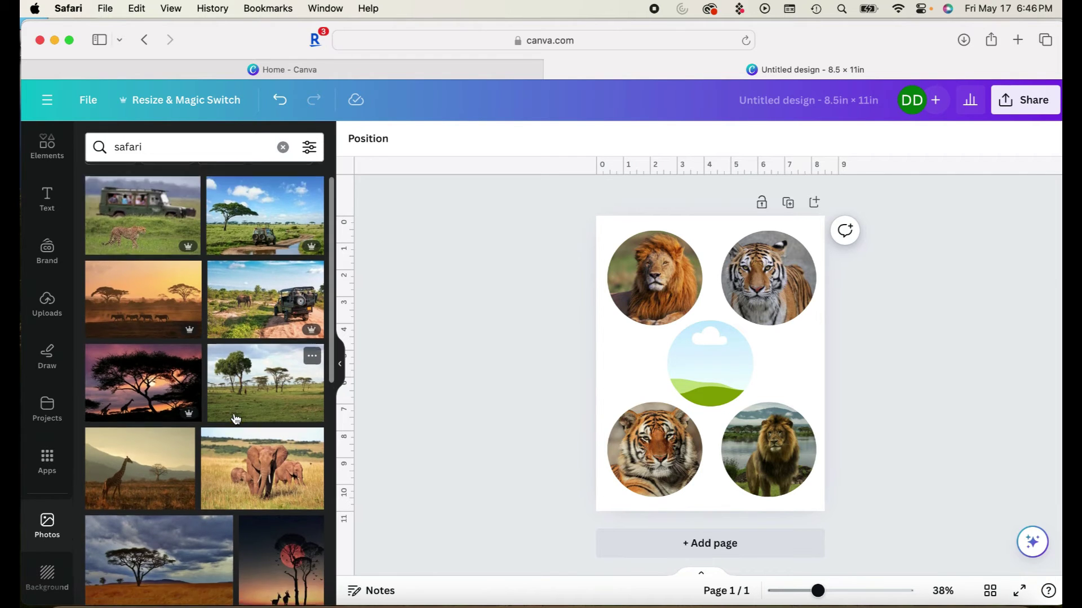
{"action": "scroll", "coordinate": [234, 413], "scroll_direction": "down", "scroll_amount": 5}
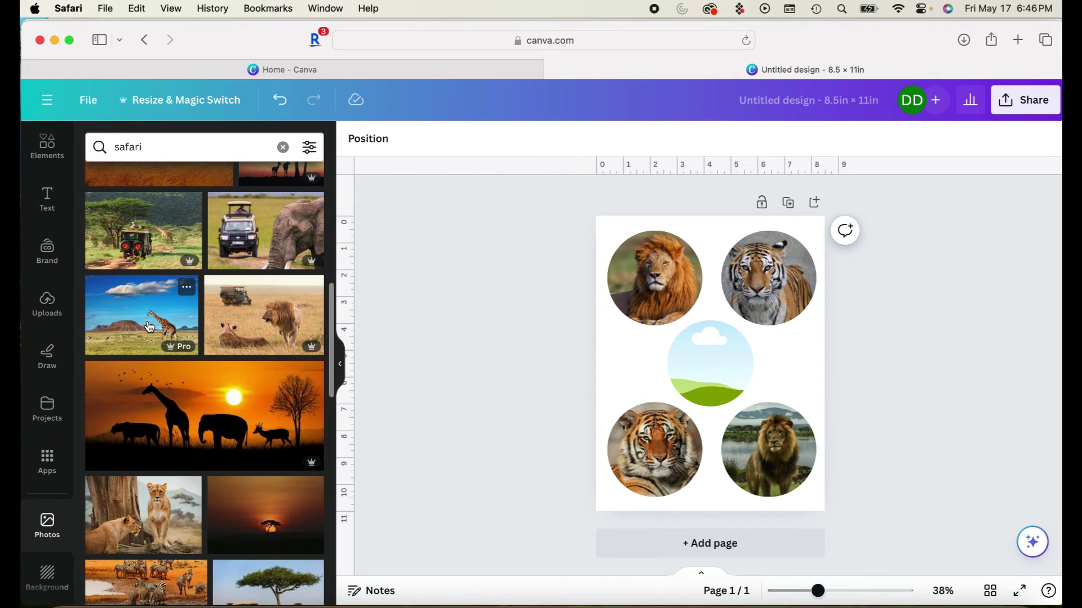
- Try the photo of a giraffe on a blue-sky plain in the centre circle frame and clear the frame again
{"action": "left_click", "coordinate": [223, 329]}
{"action": "left_click_drag", "start_coordinate": [223, 330], "coordinate": [679, 371]}
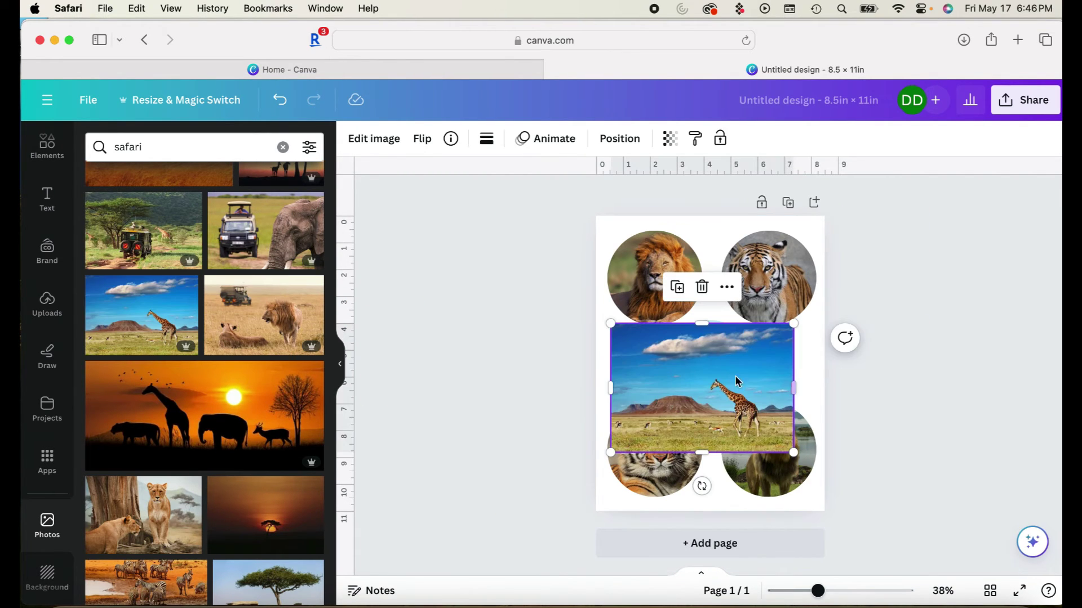
{"action": "key", "text": "Delete"}
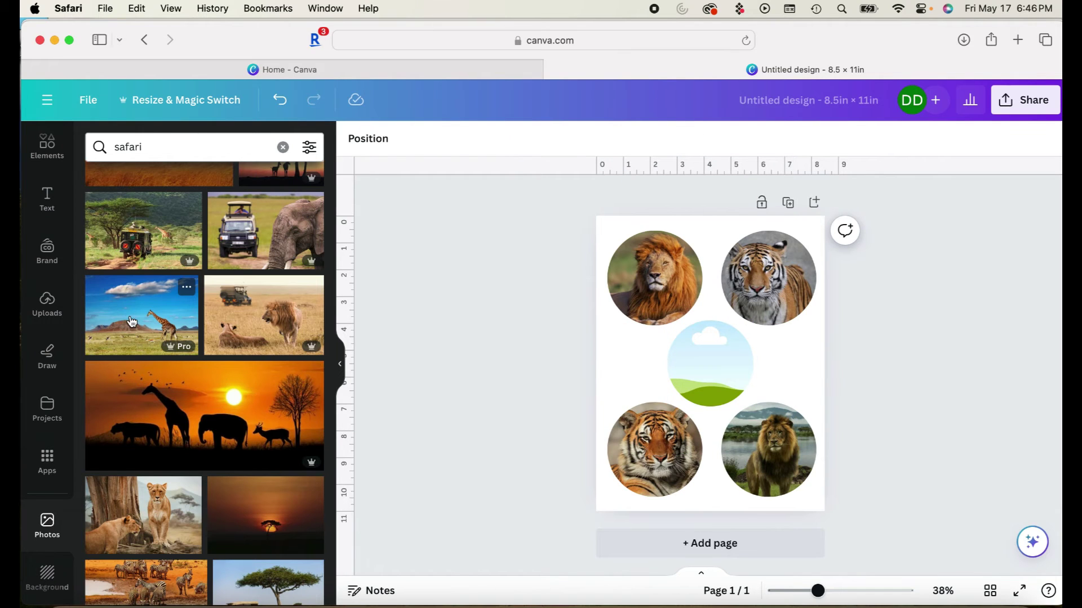
{"action": "left_click_drag", "start_coordinate": [123, 307], "coordinate": [679, 350]}
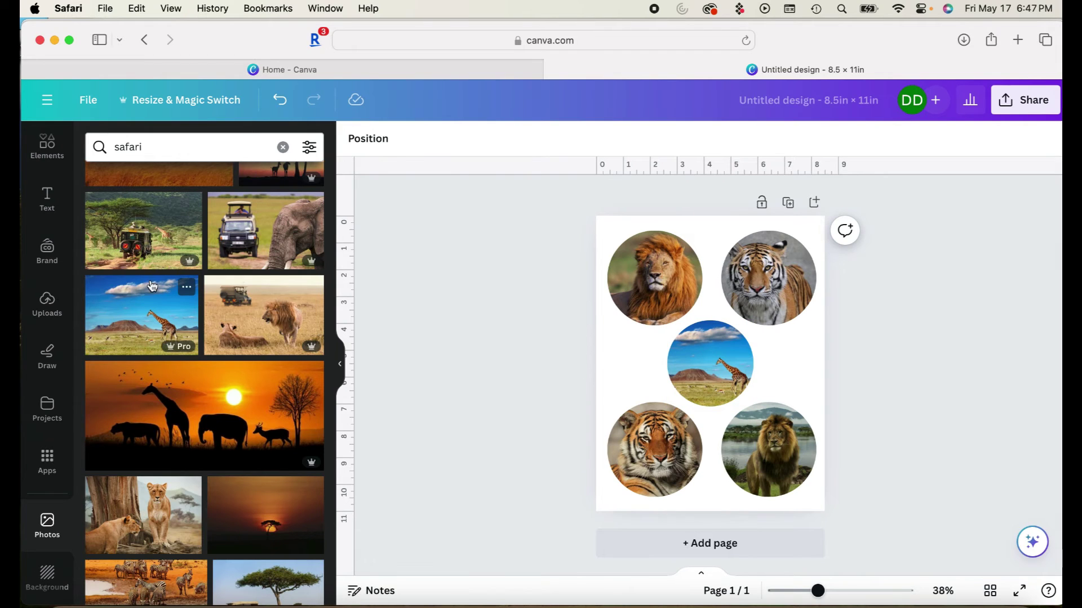
{"action": "left_click", "coordinate": [722, 362]}
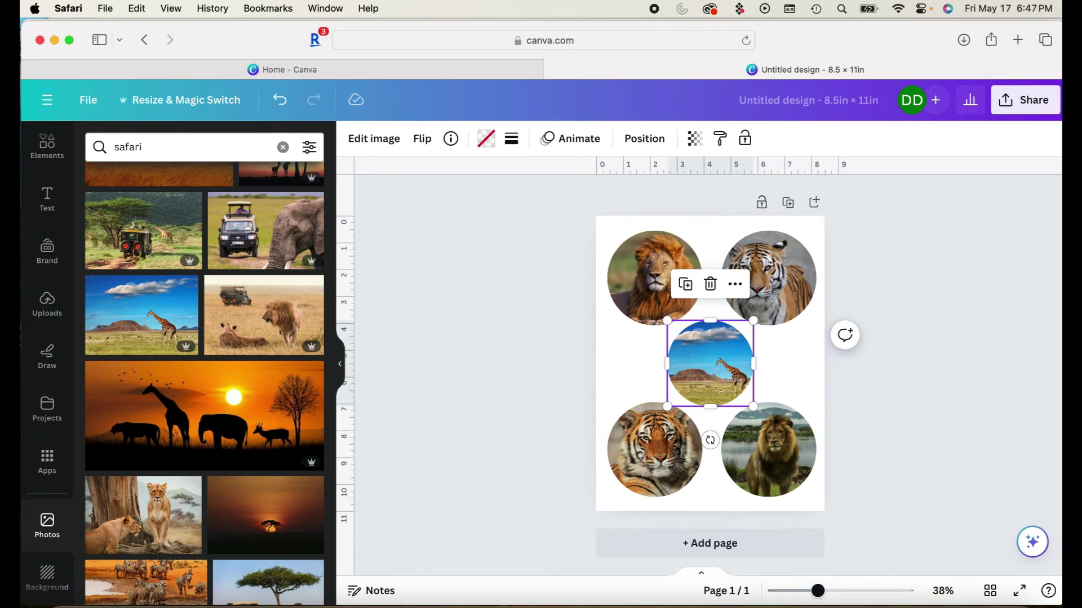
{"action": "key", "text": "Delete"}
- Try the photo of a safari vehicle under an acacia tree in the centre circle frame and clear the frame again
{"action": "scroll", "coordinate": [115, 435], "scroll_direction": "down", "scroll_amount": 2}
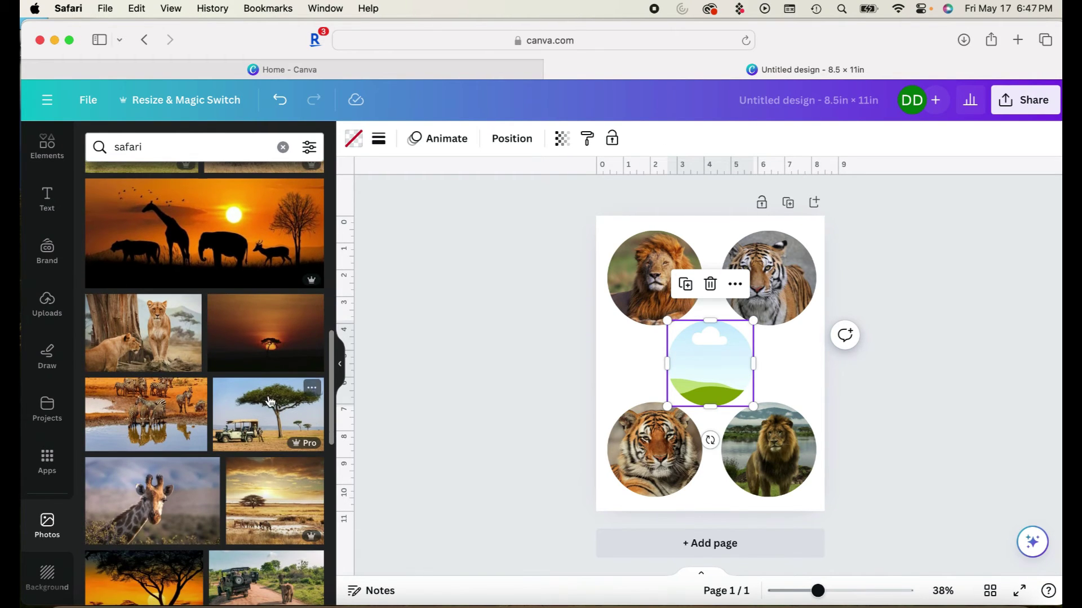
{"action": "left_click_drag", "start_coordinate": [270, 401], "coordinate": [674, 361]}
{"action": "left_click", "coordinate": [1003, 389]}
{"action": "left_click", "coordinate": [716, 361]}
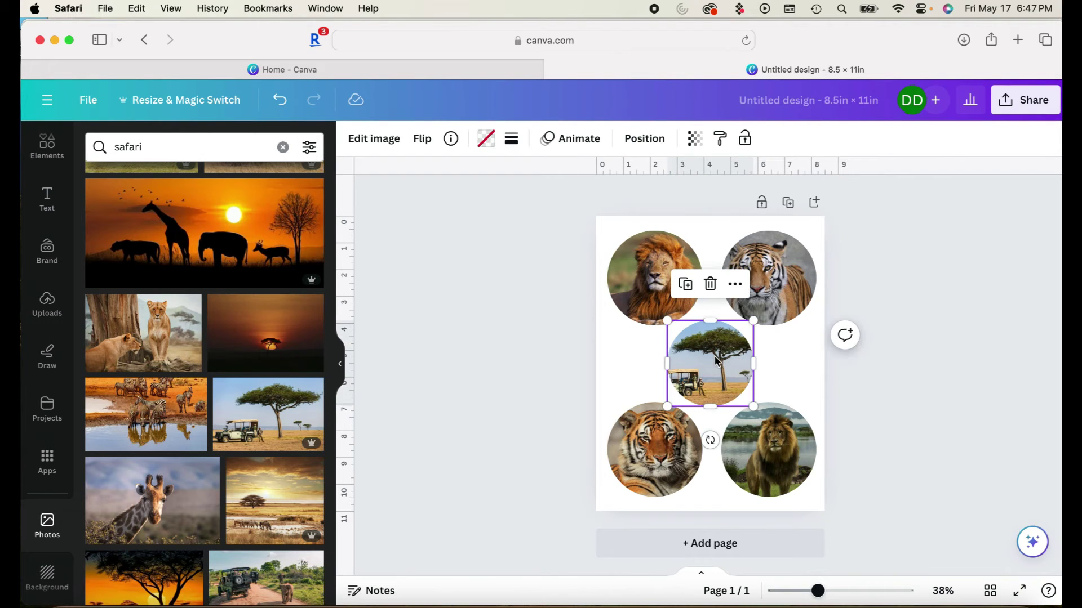
{"action": "key", "text": "BackSpace"}
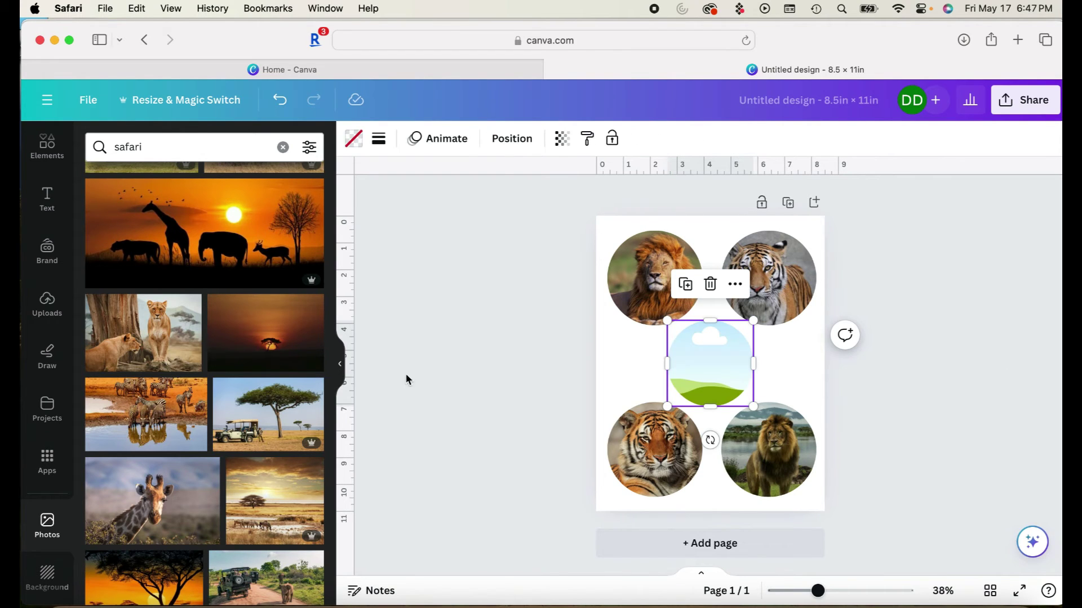
- Fill the centre circle frame with the safari photo of giraffes standing beside a tall tree
{"action": "scroll", "coordinate": [211, 442], "scroll_direction": "down", "scroll_amount": 3}
{"action": "scroll", "coordinate": [214, 417], "scroll_direction": "up", "scroll_amount": 2}
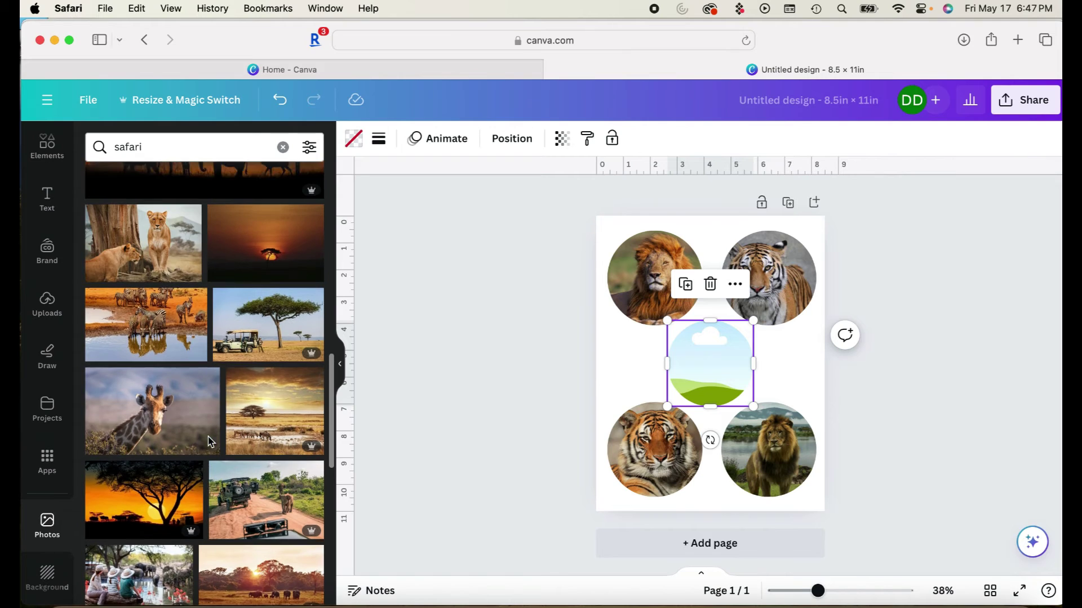
{"action": "scroll", "coordinate": [241, 361], "scroll_direction": "down", "scroll_amount": 8}
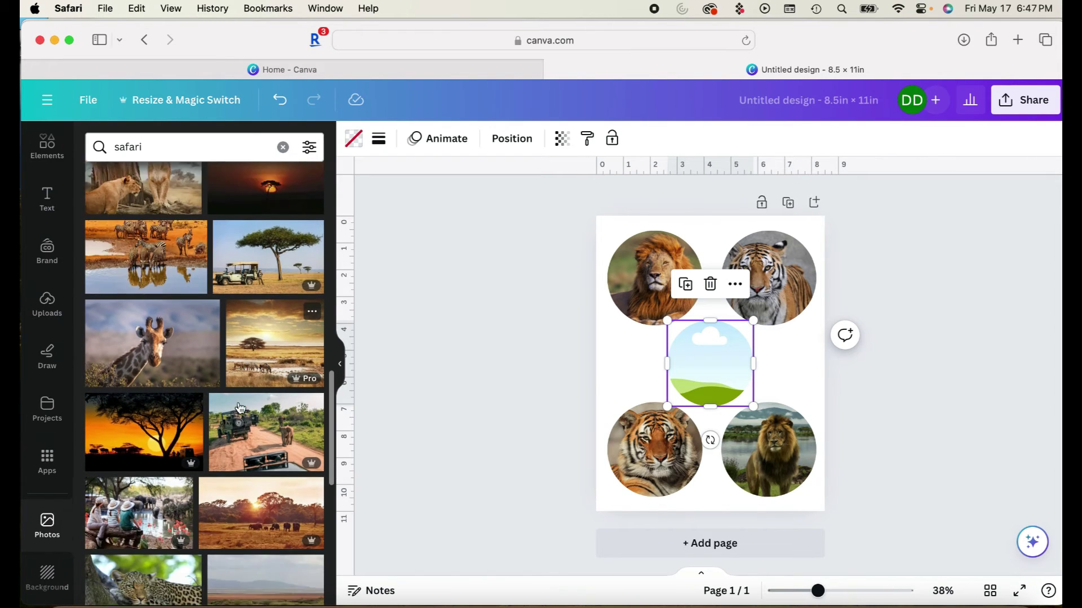
{"action": "scroll", "coordinate": [241, 408], "scroll_direction": "down", "scroll_amount": 7}
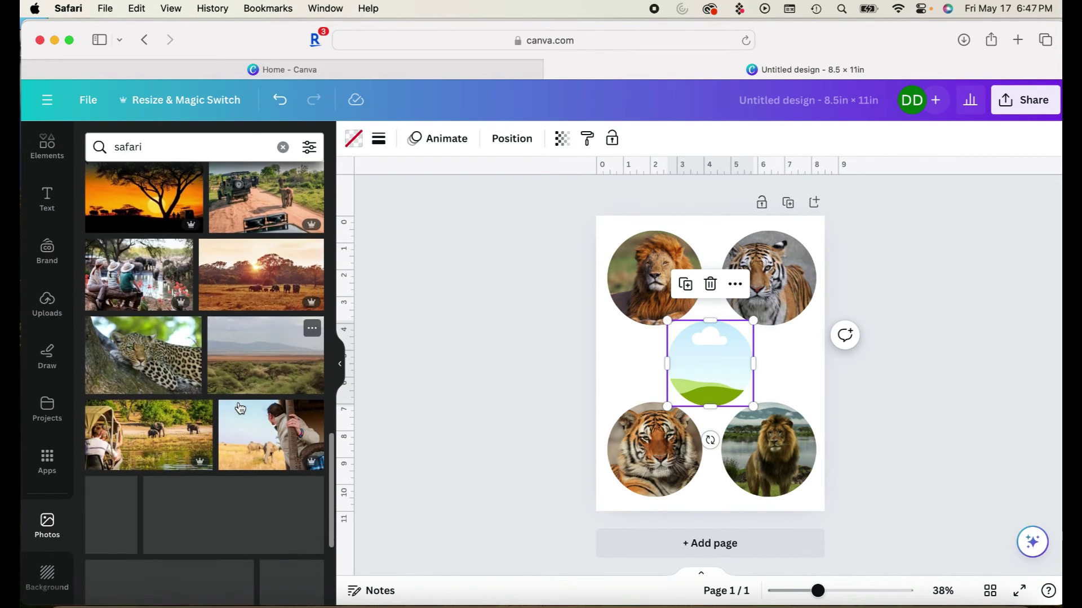
{"action": "scroll", "coordinate": [240, 406], "scroll_direction": "down", "scroll_amount": 5}
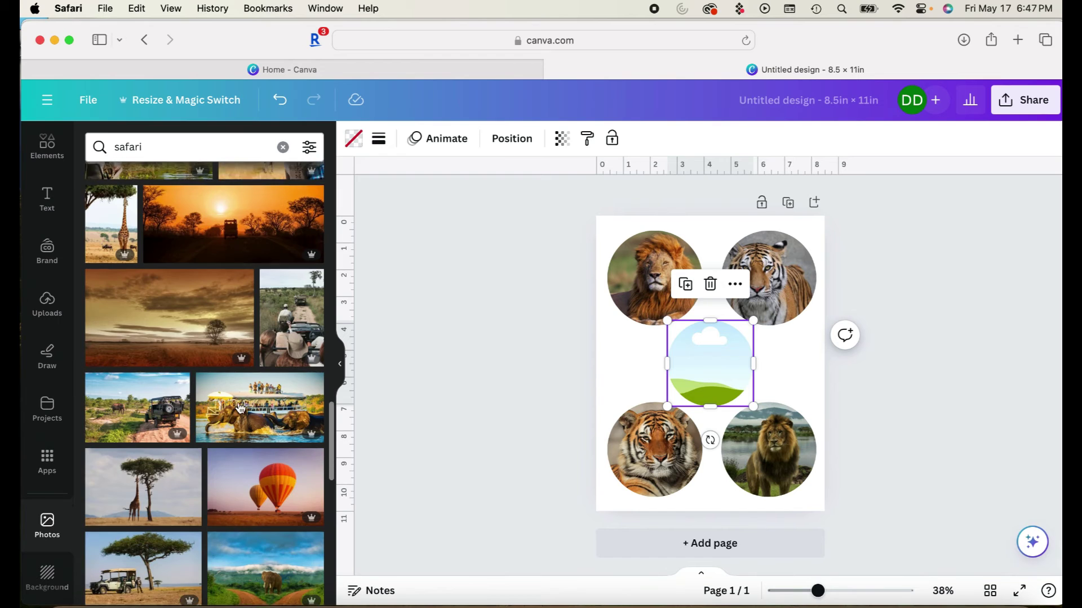
{"action": "scroll", "coordinate": [240, 408], "scroll_direction": "down", "scroll_amount": 2}
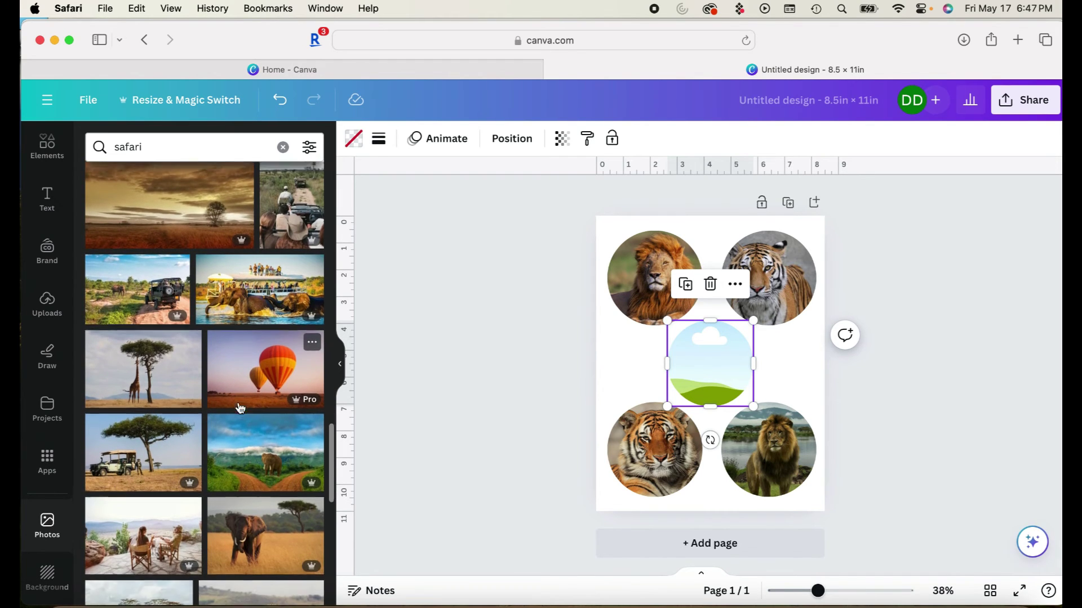
{"action": "left_click_drag", "start_coordinate": [128, 376], "coordinate": [690, 358]}
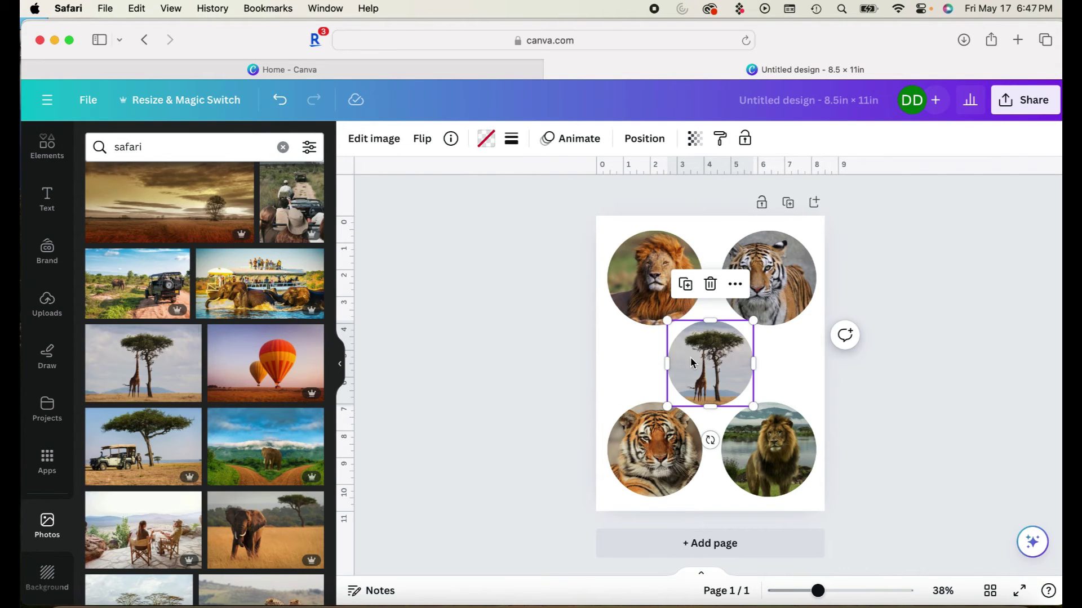
{"action": "left_click", "coordinate": [993, 358]}
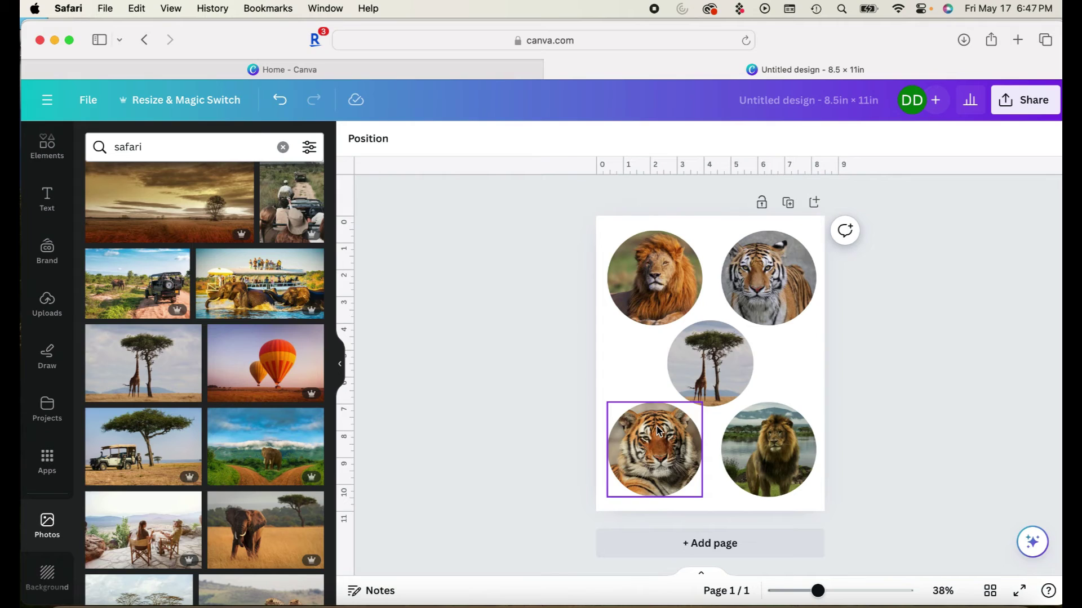
{"action": "left_click", "coordinate": [897, 397]}
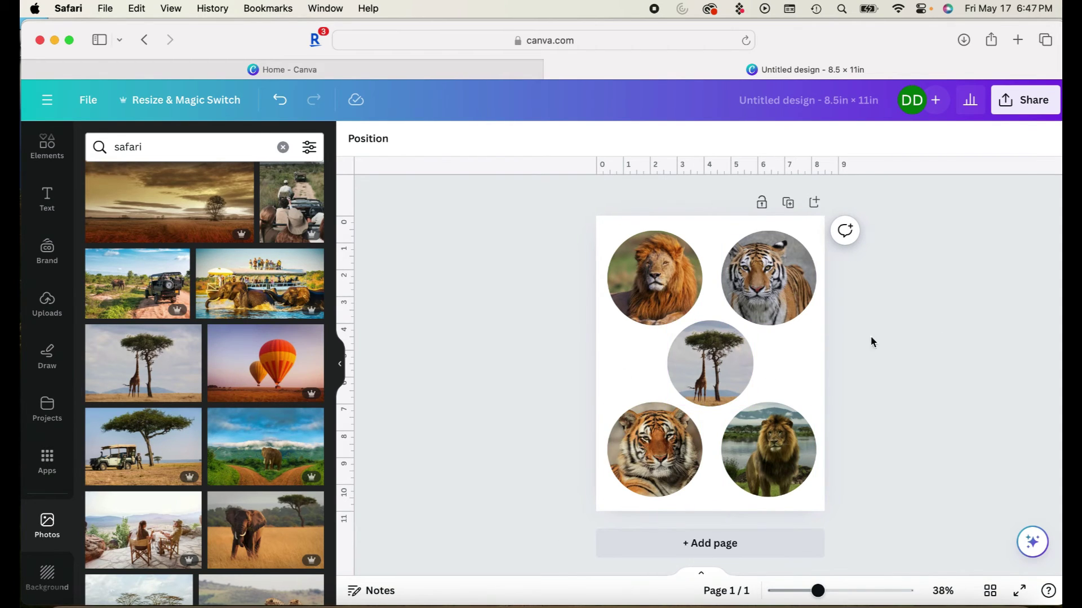
- Download the finished design as a JPG at size 1 and quality 80, and return to the design page
{"action": "left_click", "coordinate": [1019, 102]}
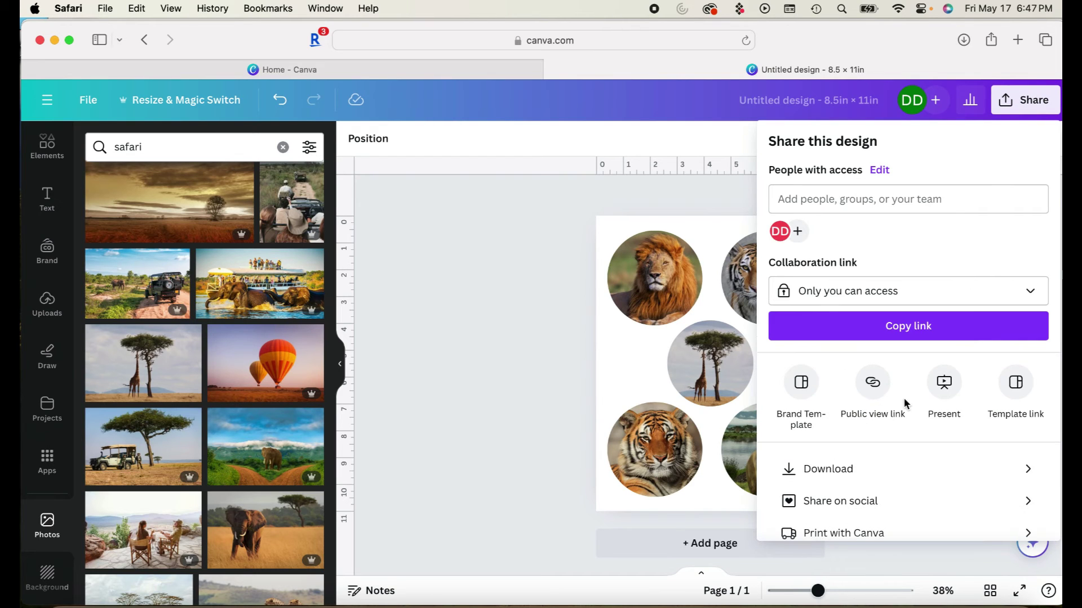
{"action": "left_click", "coordinate": [879, 469]}
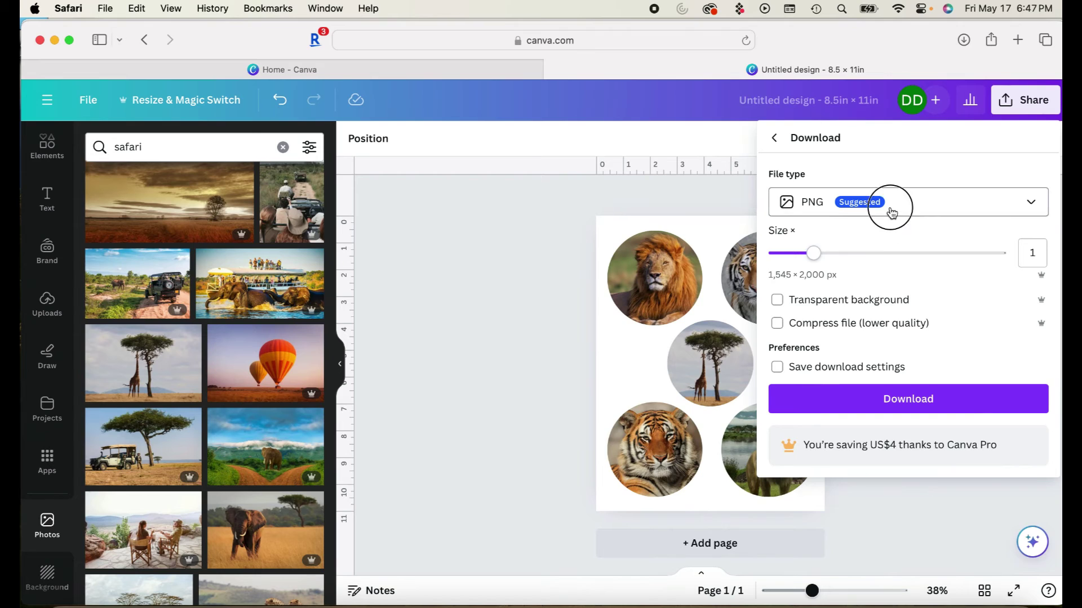
{"action": "left_click", "coordinate": [890, 209]}
{"action": "left_click", "coordinate": [894, 207]}
{"action": "left_click", "coordinate": [1026, 210]}
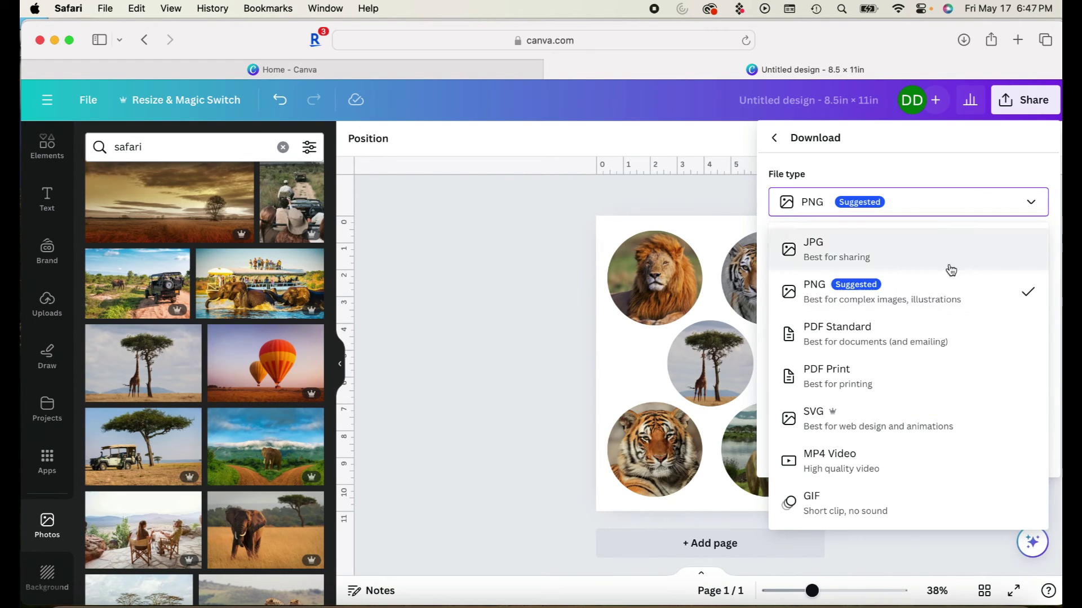
{"action": "left_click", "coordinate": [891, 249]}
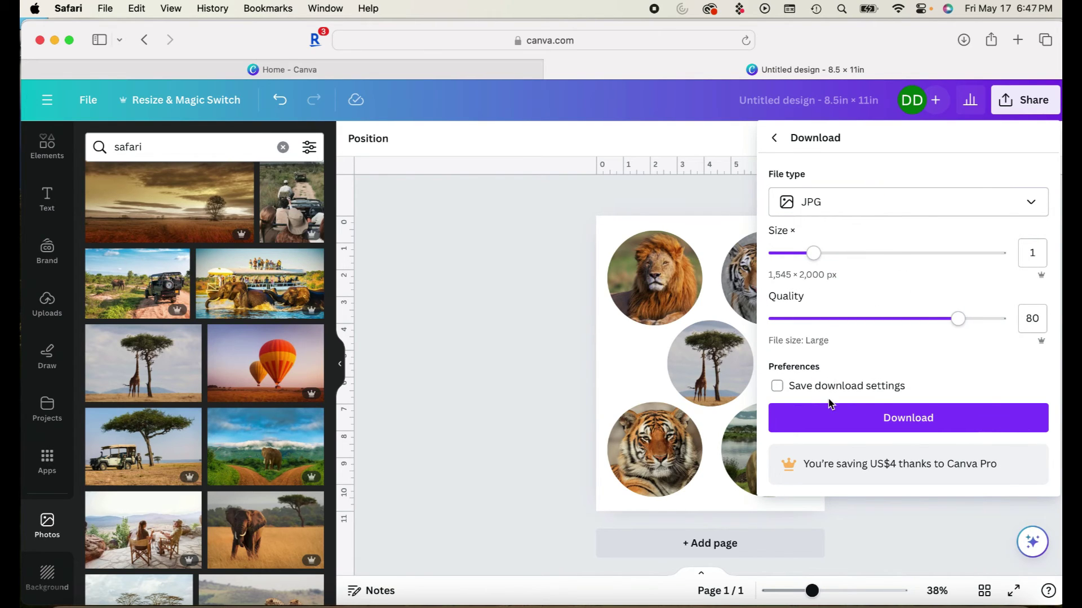
{"action": "left_click", "coordinate": [881, 421]}
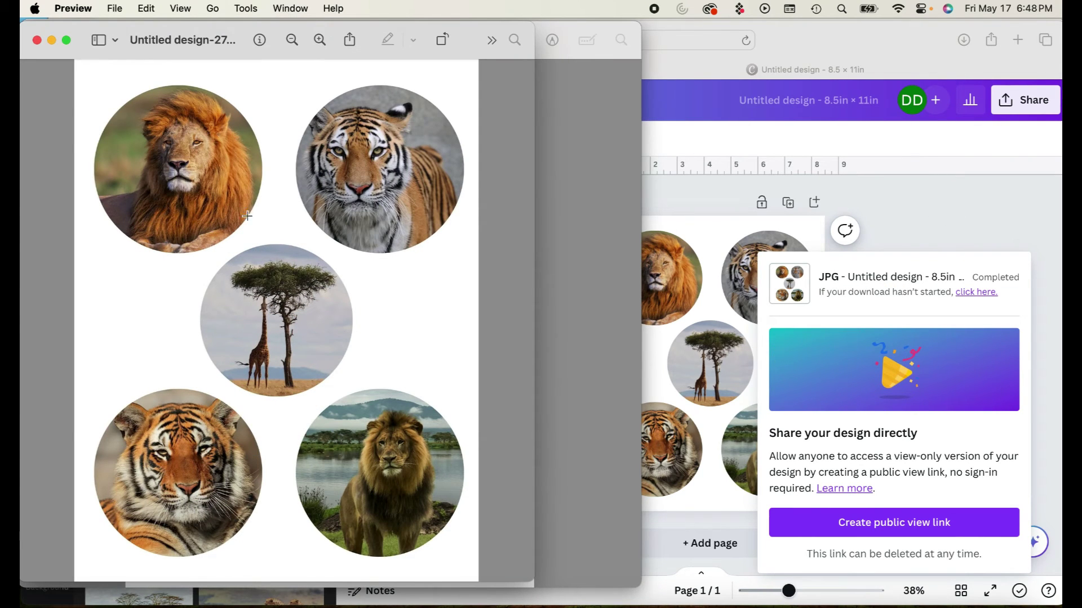
{"action": "left_click", "coordinate": [941, 206]}
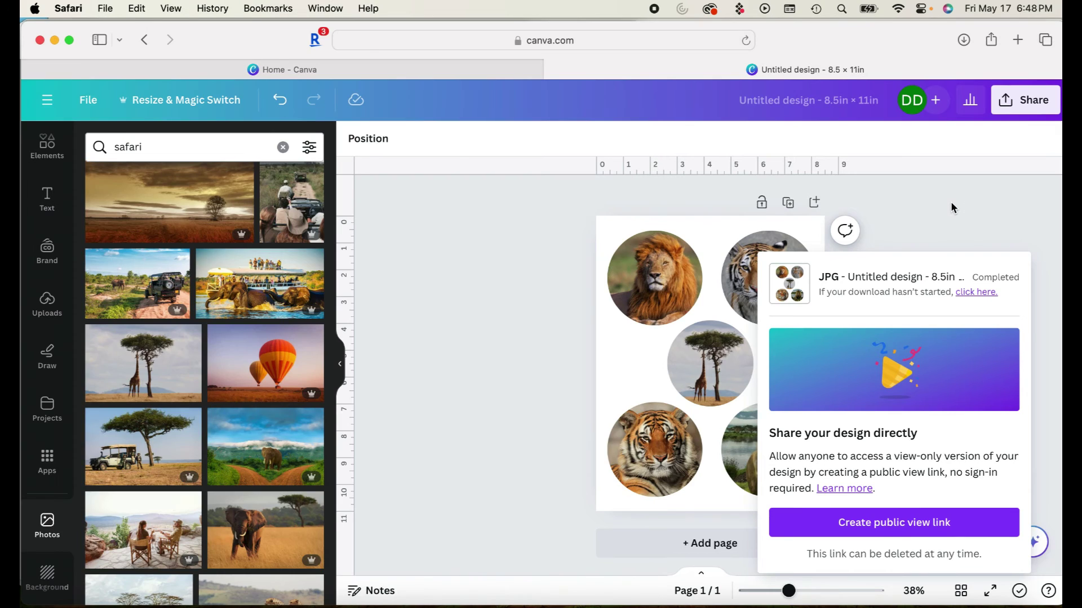
{"action": "left_click", "coordinate": [952, 205]}
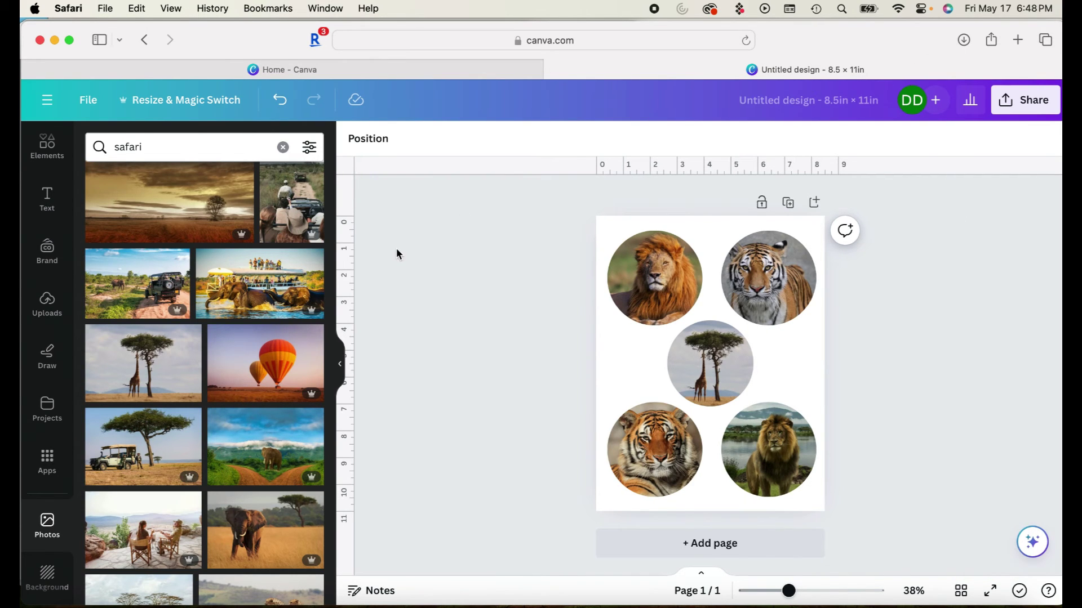
- Open fotobookart.com in a new browser tab and go to its design upload form
{"action": "left_click", "coordinate": [1018, 40]}
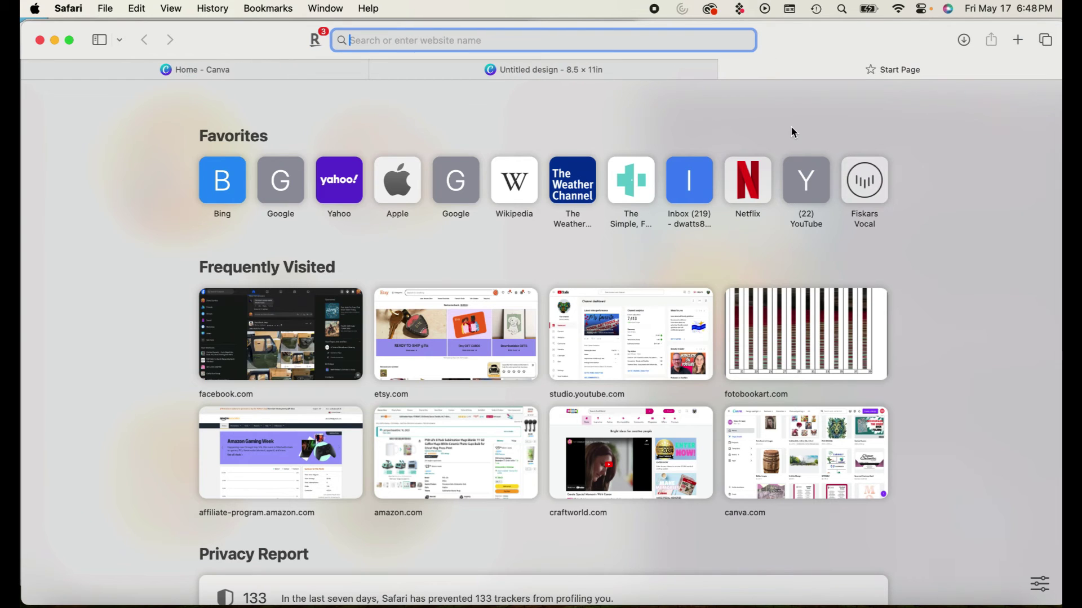
{"action": "type", "text": "fotobookart.com — Foto Book Art - Happy Crafting"}
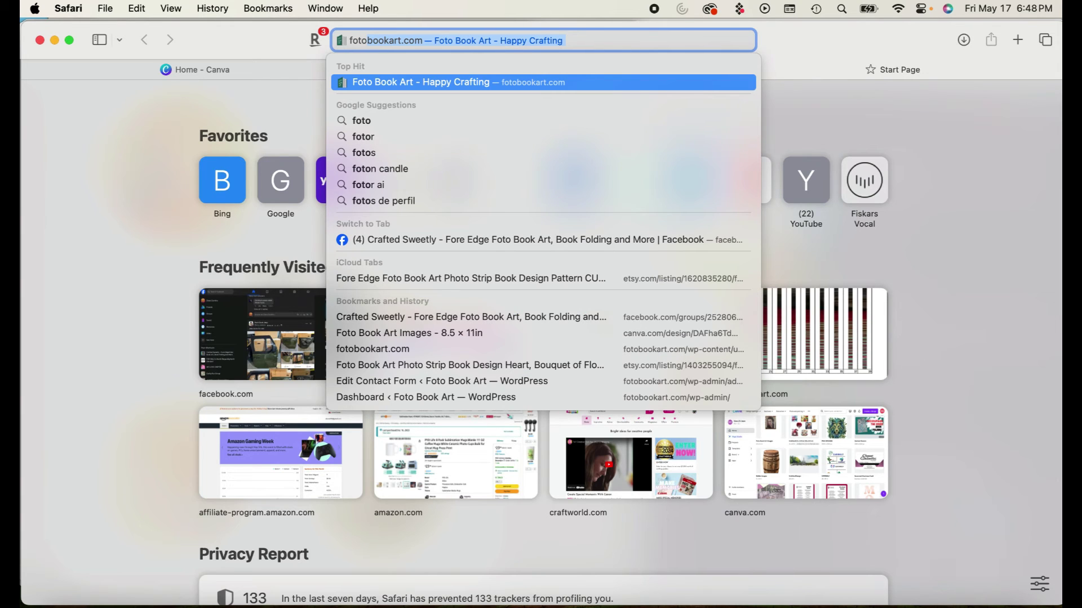
{"action": "key", "text": "Return"}
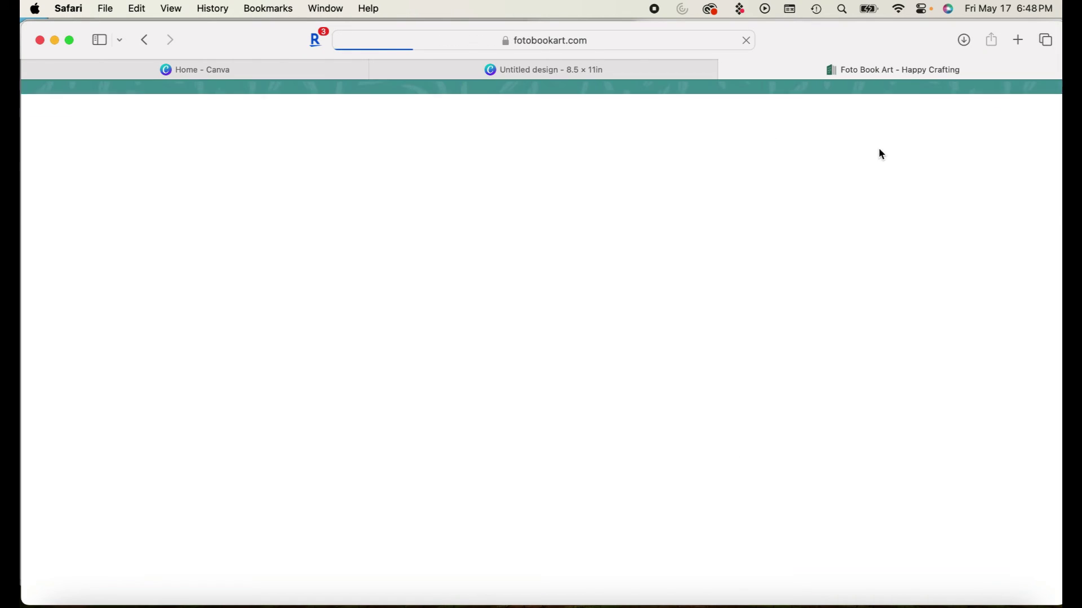
{"action": "left_click", "coordinate": [906, 150]}
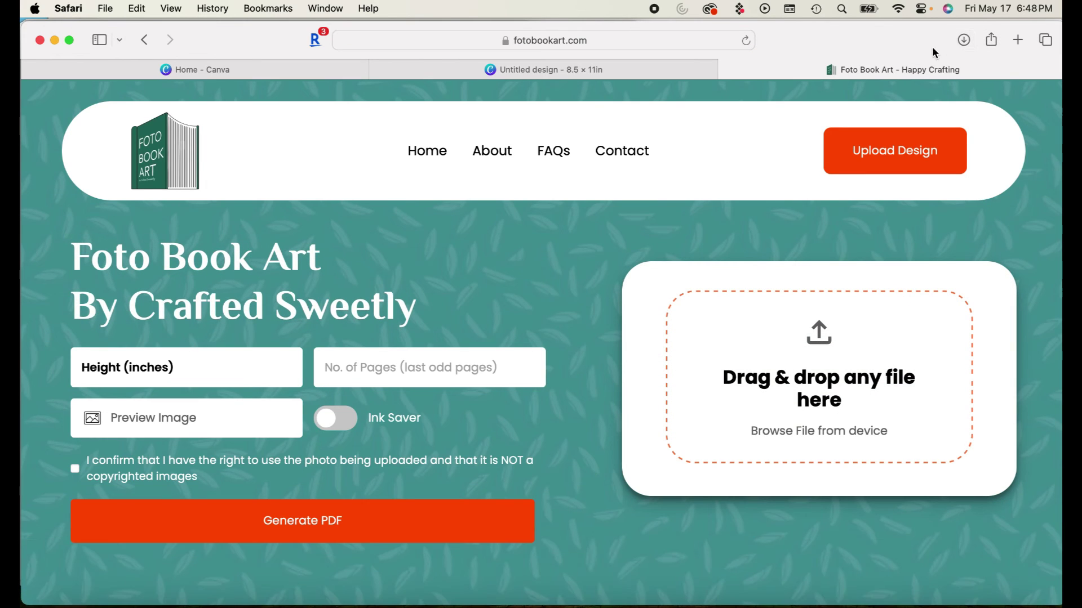
- Upload the downloaded file Untitled design-27.jpg to the Foto Book Art form
{"action": "left_click", "coordinate": [964, 40]}
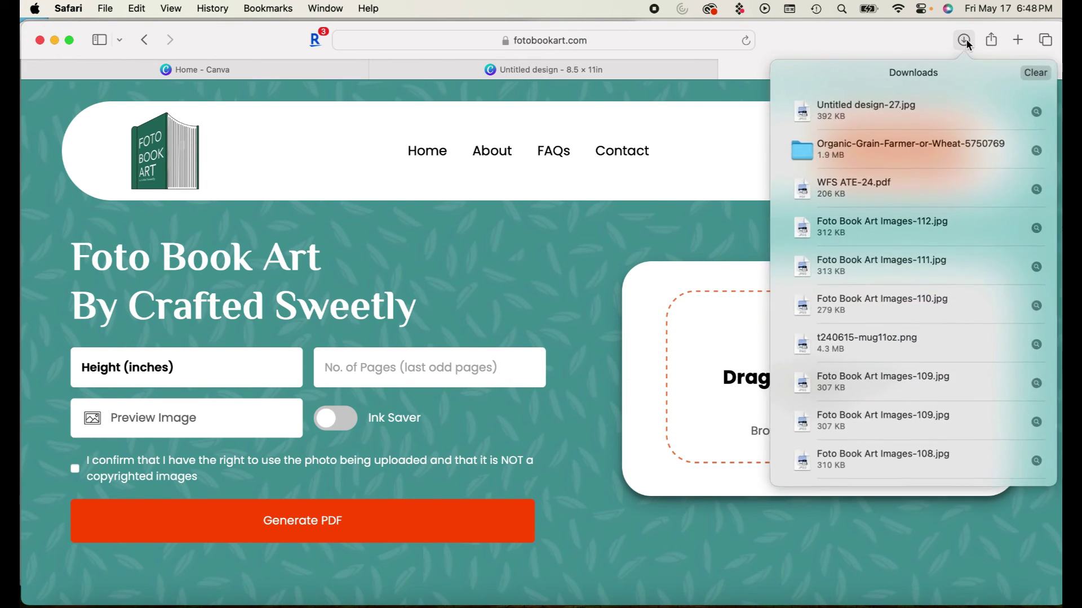
{"action": "left_click_drag", "start_coordinate": [896, 111], "coordinate": [742, 409]}
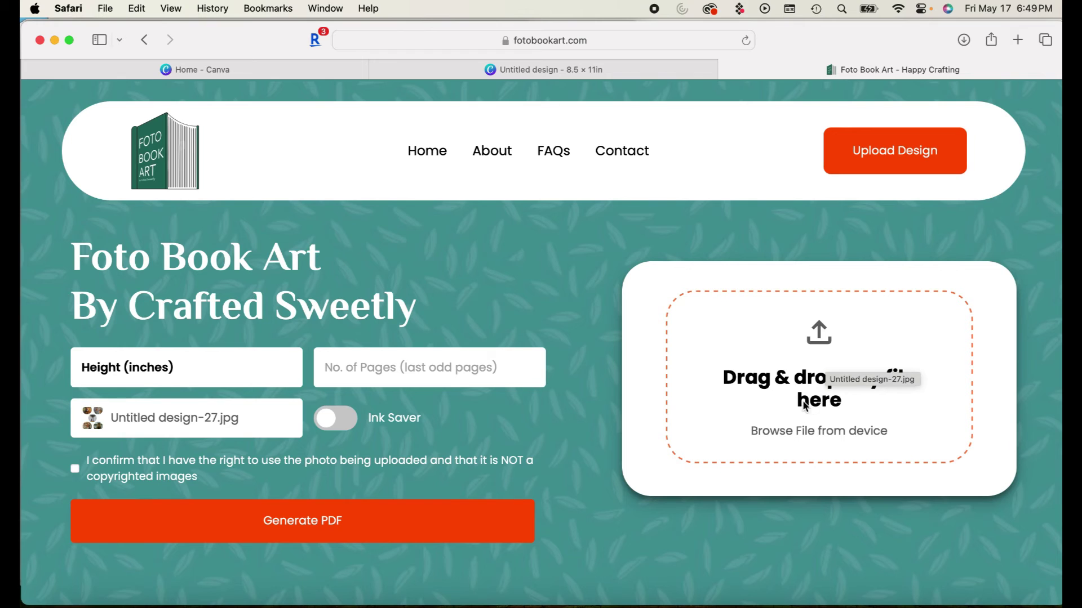
{"action": "left_click", "coordinate": [963, 41]}
{"action": "left_click", "coordinate": [963, 42]}
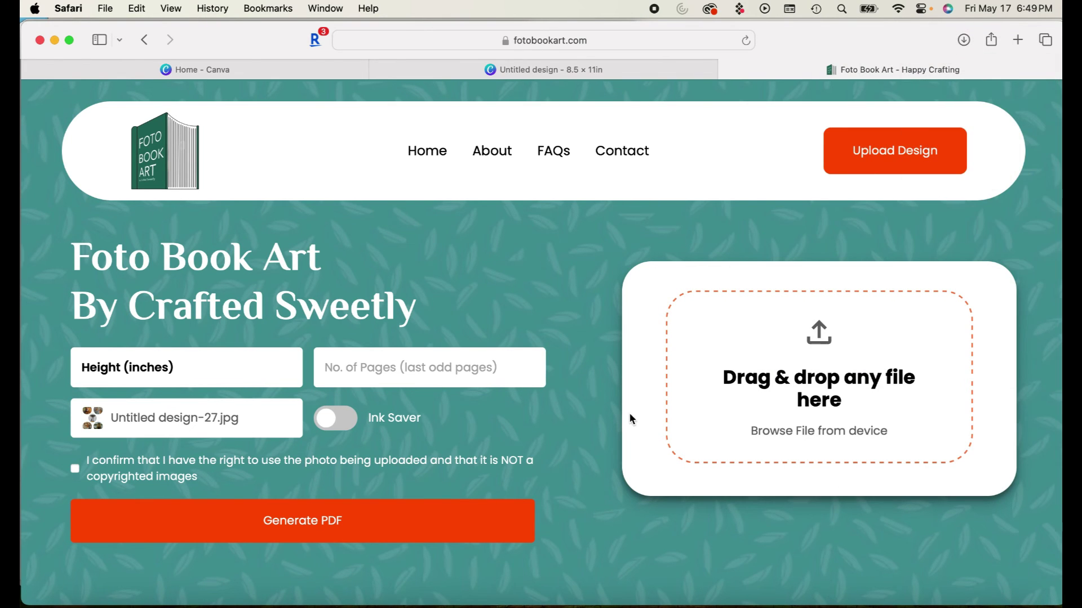
- Turn on Ink Saver, confirm the right to use the photo, and set the number of pages to 390
{"action": "left_click", "coordinate": [200, 367]}
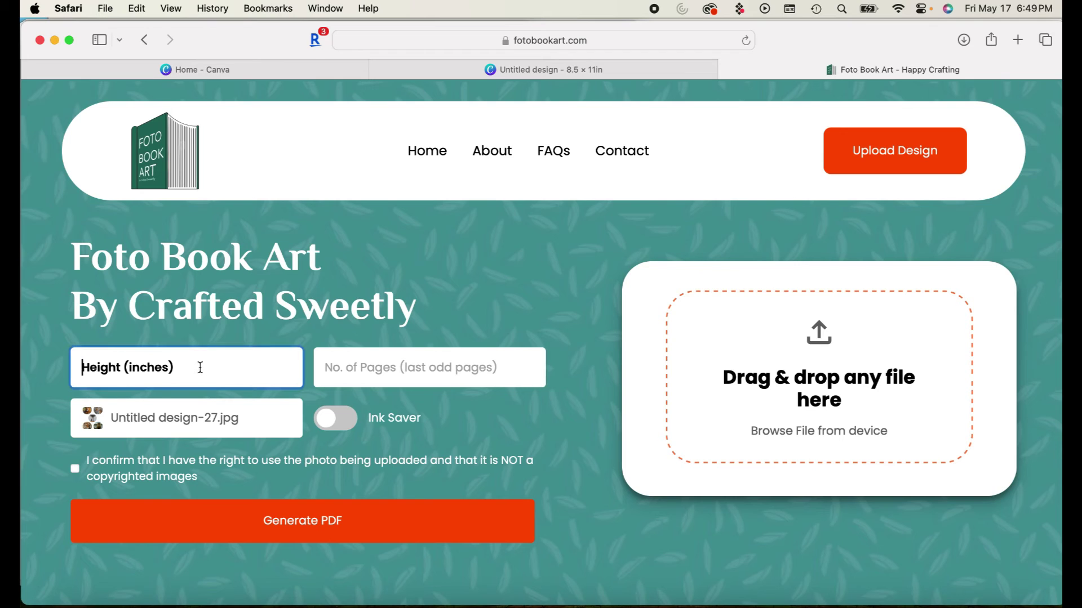
{"action": "left_click", "coordinate": [333, 423]}
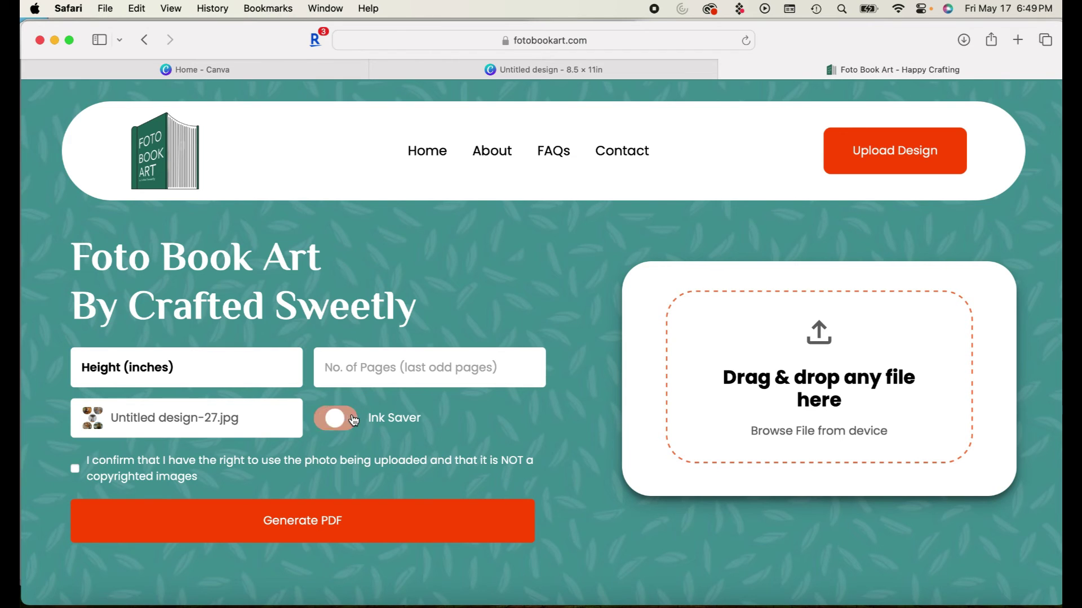
{"action": "left_click", "coordinate": [75, 469]}
{"action": "left_click", "coordinate": [383, 366]}
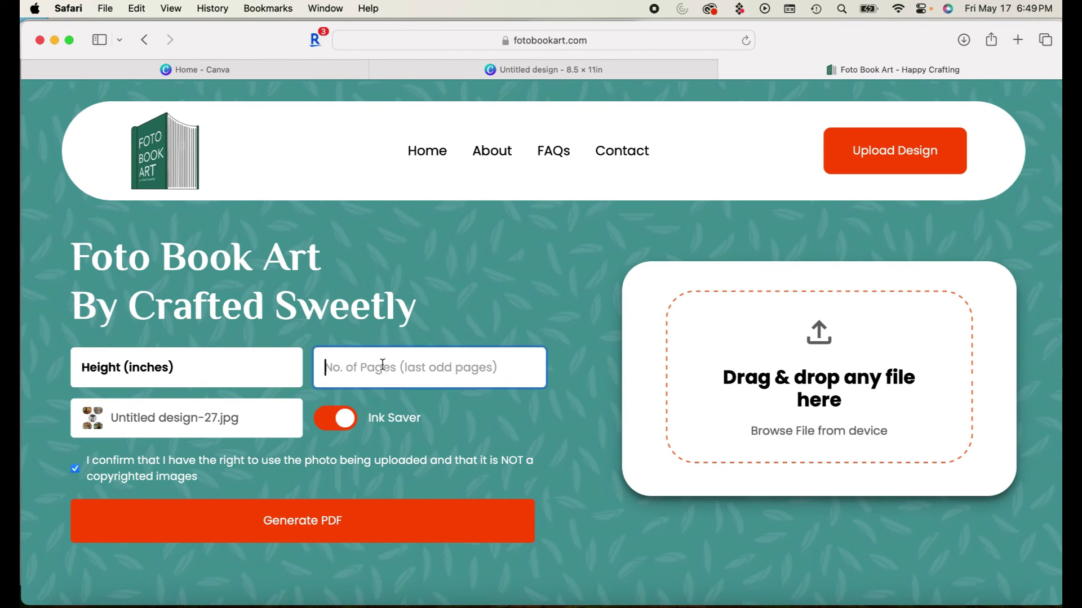
{"action": "type", "text": "390"}
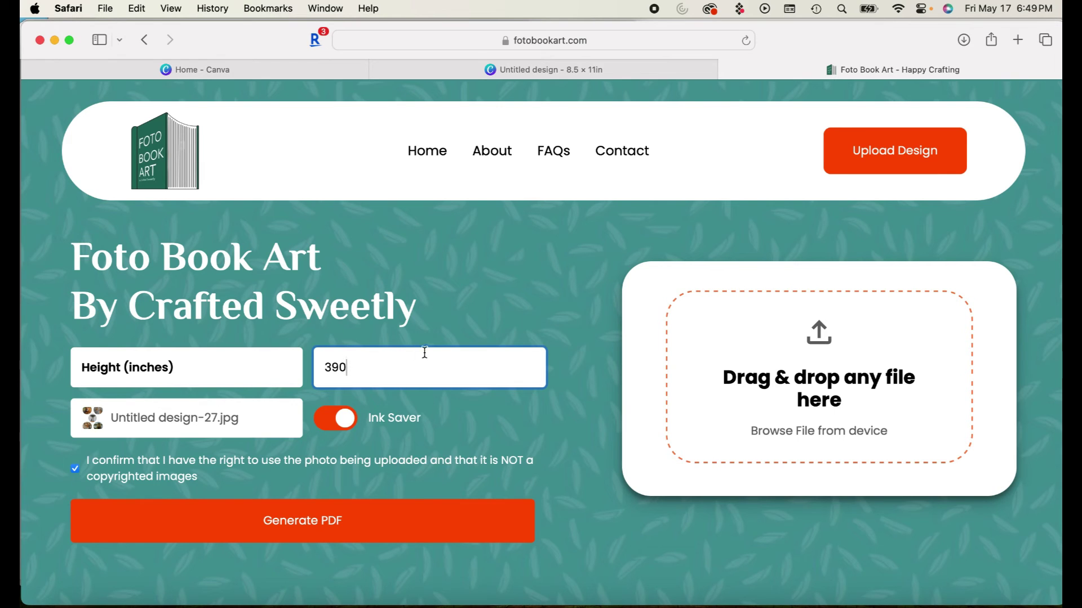
- Set the book height to 9.055 inches and generate the PDF pattern
{"action": "left_click", "coordinate": [148, 374]}
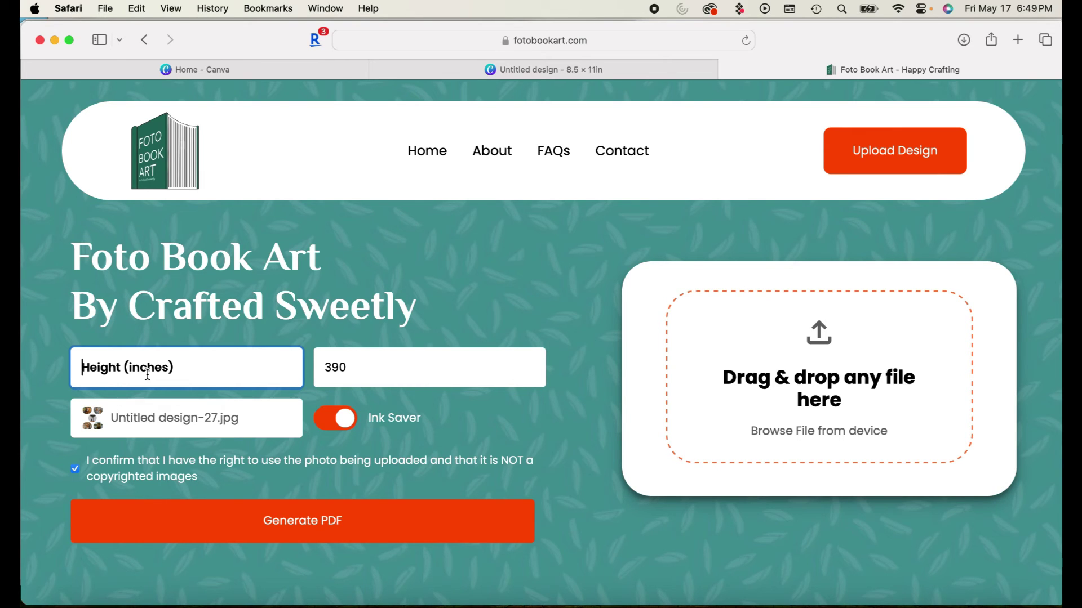
{"action": "type", "text": "9.0"}
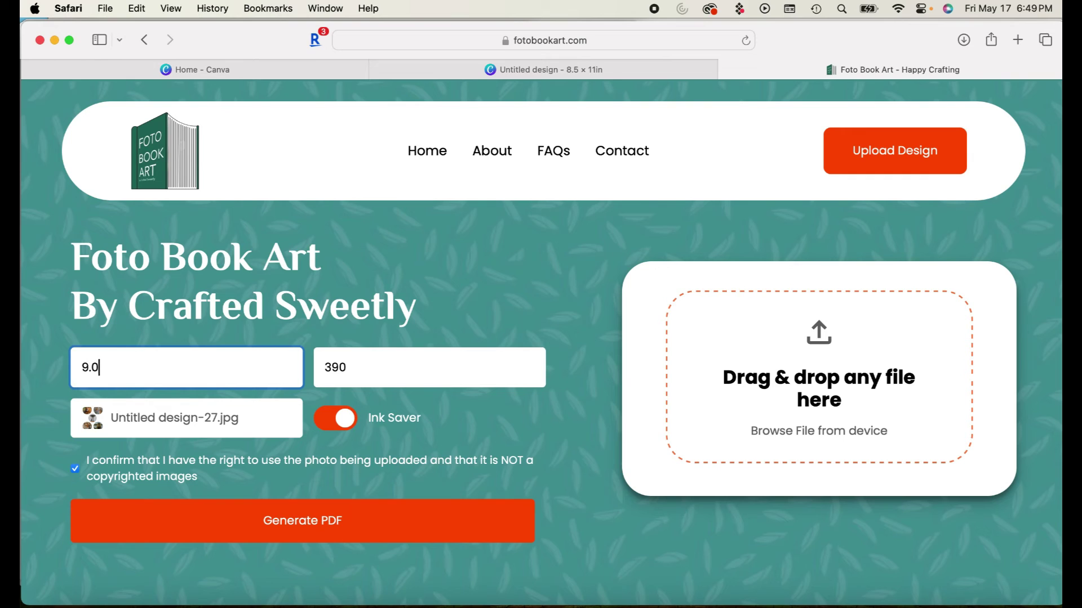
{"action": "type", "text": "55"}
{"action": "left_click", "coordinate": [319, 529]}
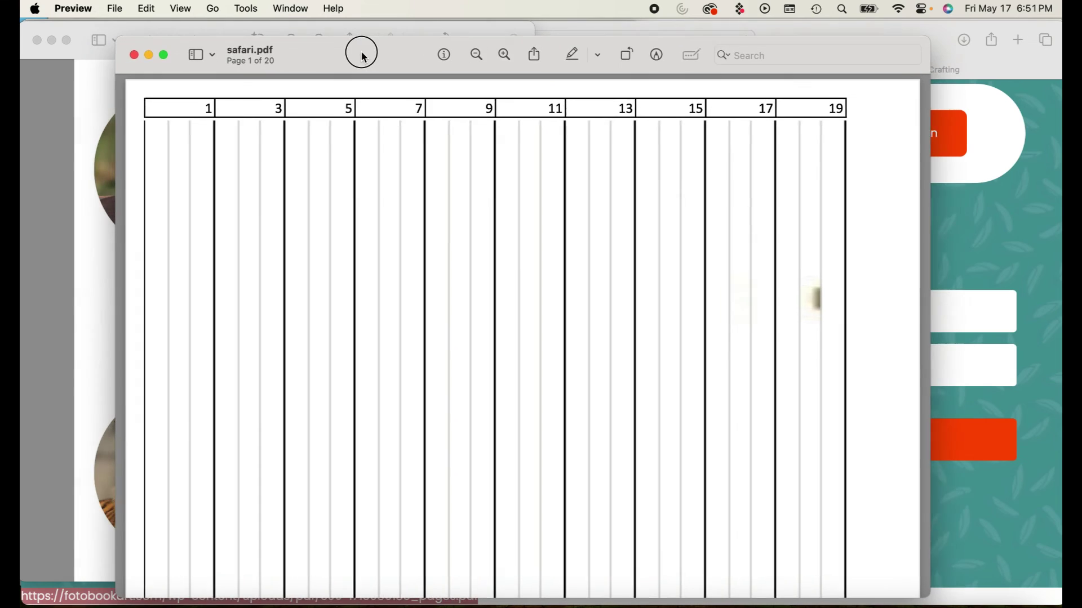
- Look through the pages of safari.pdf in Preview to examine the numbered photo strips for each book page
{"action": "left_click_drag", "start_coordinate": [361, 52], "coordinate": [426, 55]}
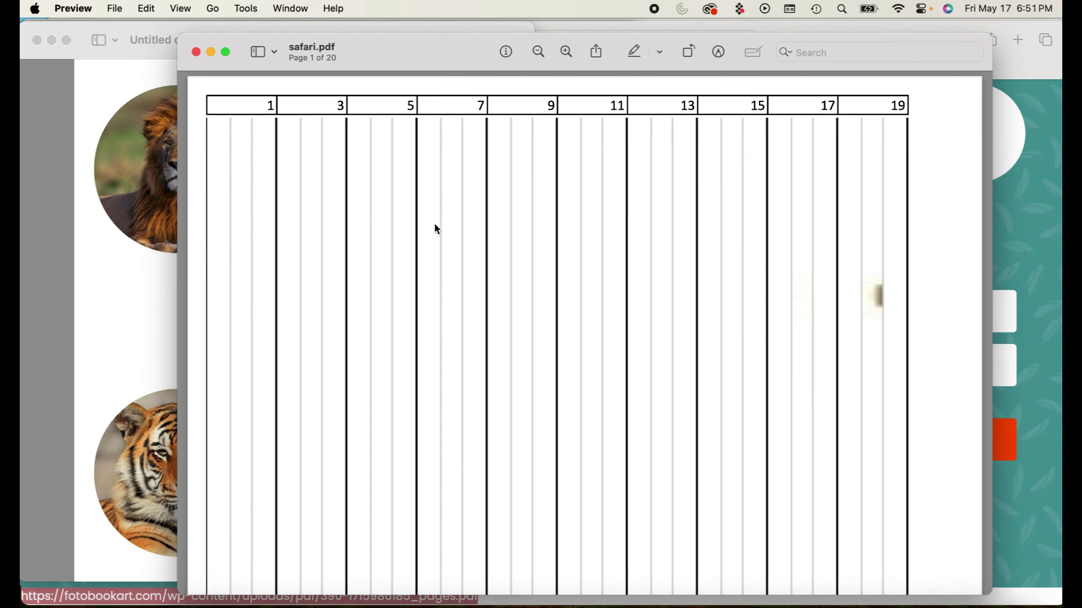
{"action": "scroll", "coordinate": [441, 240], "scroll_direction": "down", "scroll_amount": 15}
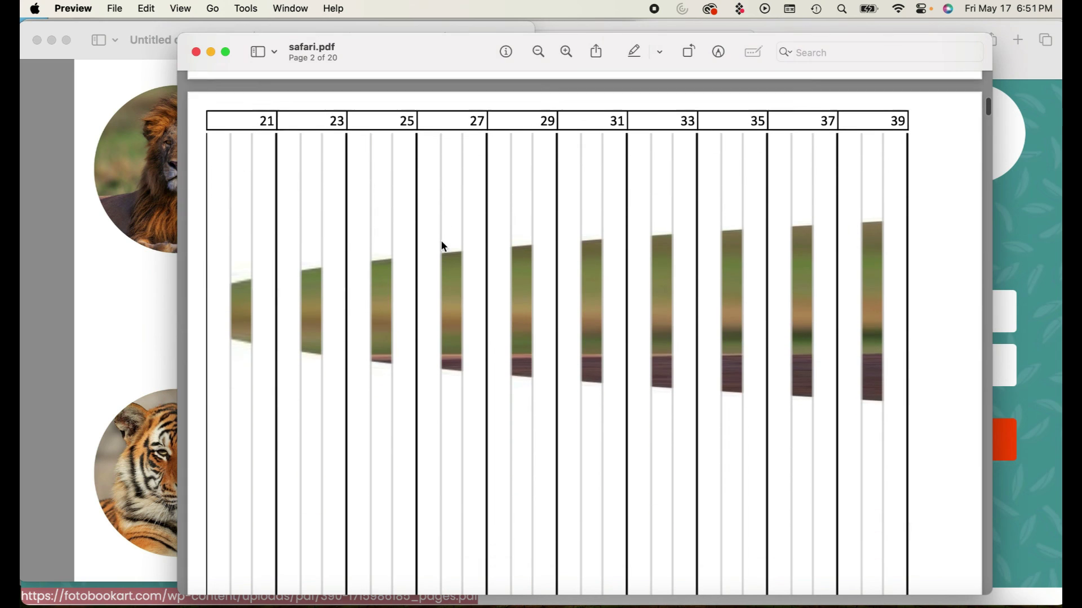
{"action": "scroll", "coordinate": [443, 246], "scroll_direction": "down", "scroll_amount": 3}
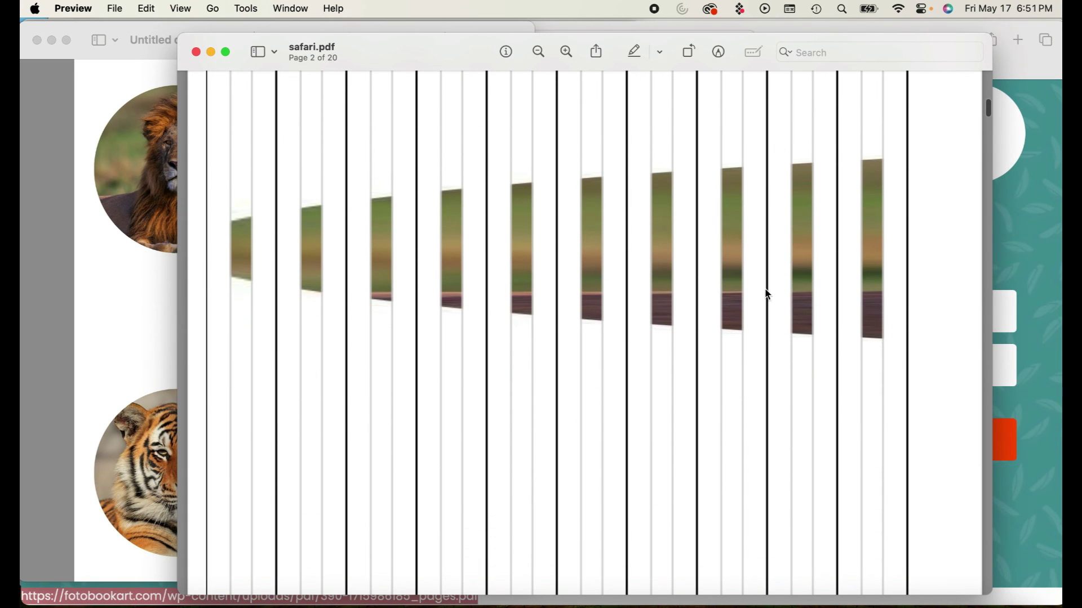
{"action": "scroll", "coordinate": [577, 241], "scroll_direction": "down", "scroll_amount": 5}
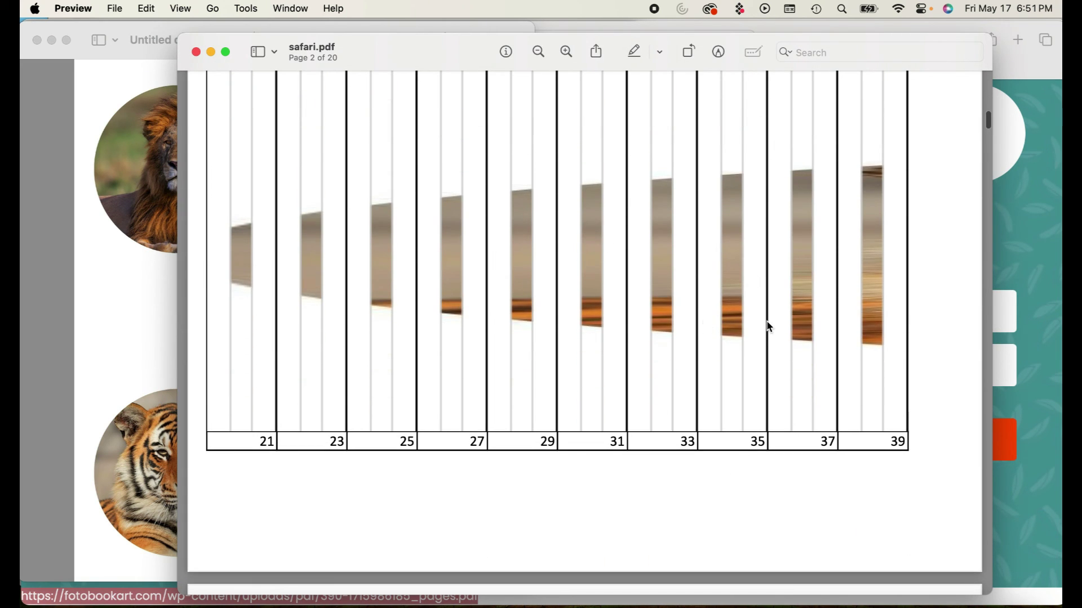
{"action": "scroll", "coordinate": [769, 327], "scroll_direction": "down", "scroll_amount": 20}
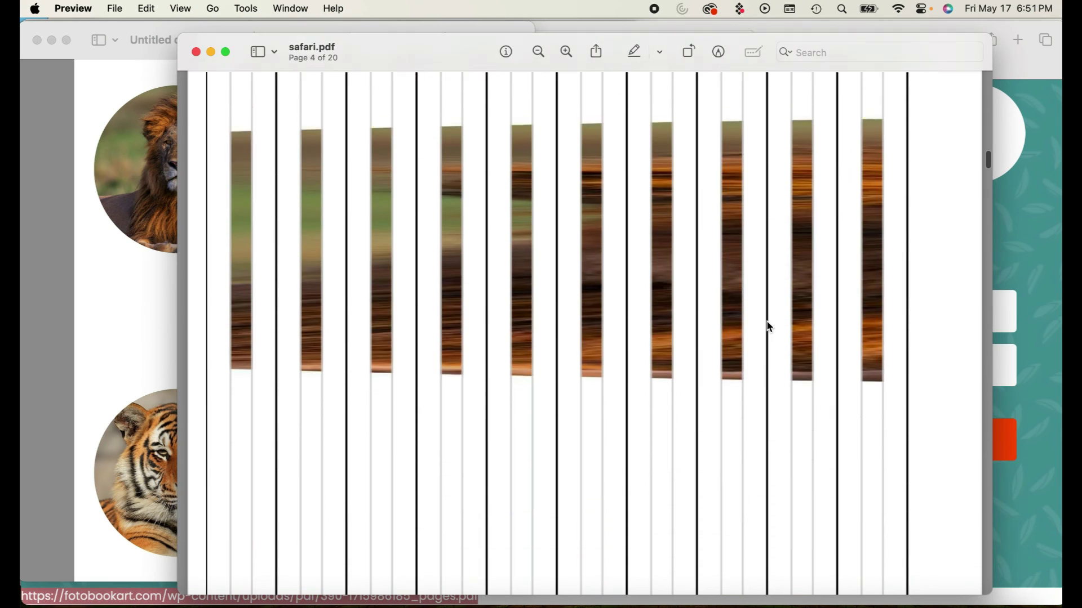
{"action": "scroll", "coordinate": [769, 327], "scroll_direction": "down", "scroll_amount": 20}
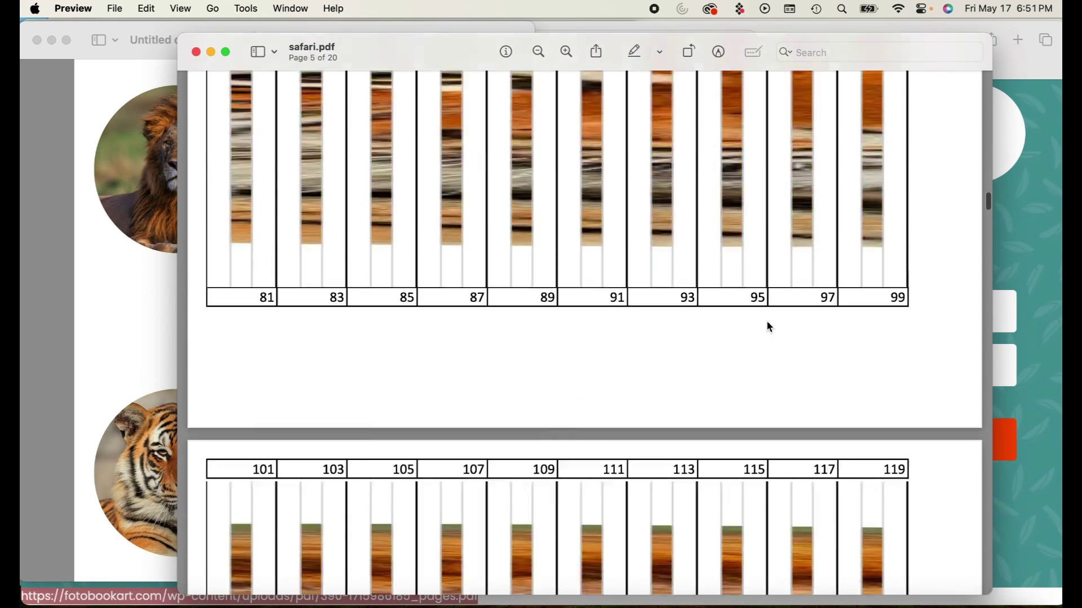
{"action": "scroll", "coordinate": [769, 327], "scroll_direction": "down", "scroll_amount": 20}
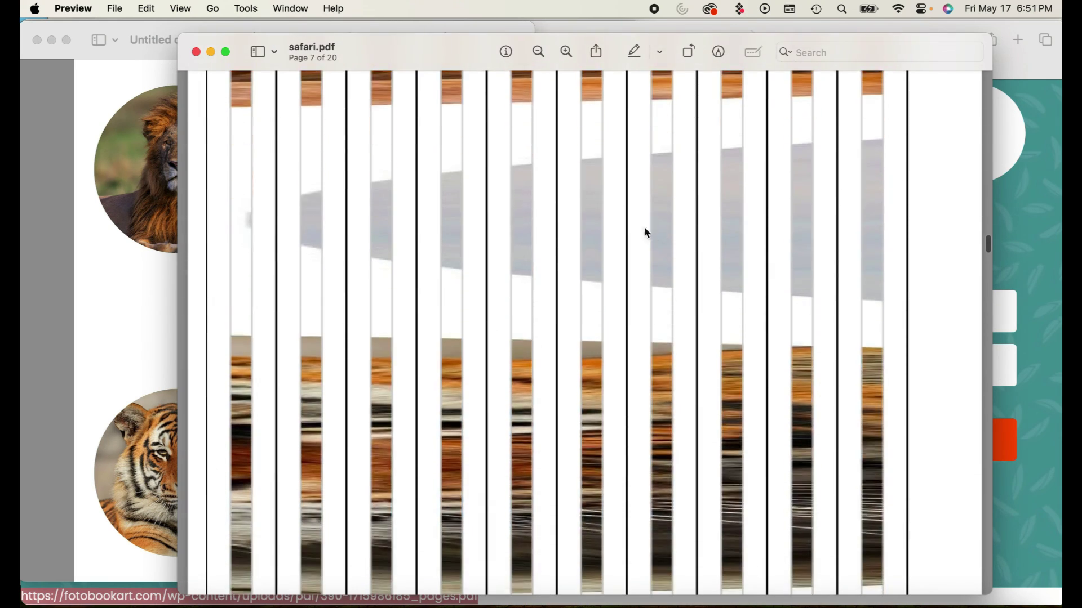
{"action": "scroll", "coordinate": [620, 252], "scroll_direction": "down", "scroll_amount": 5}
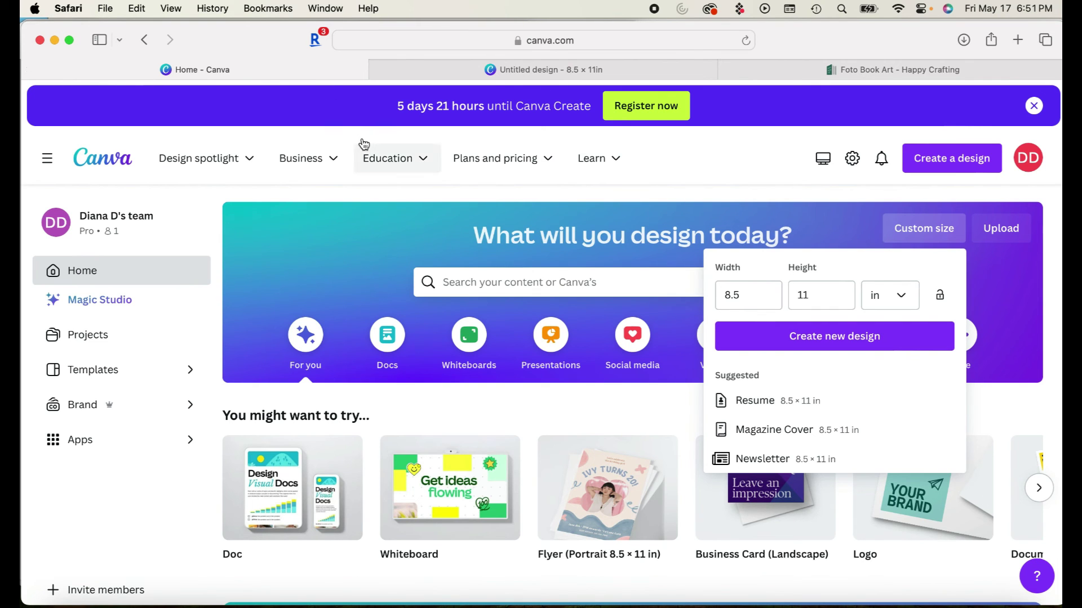
- Switch back to the Canva design and replace the lower-left tiger photo with the uploaded brown-and-white dog photo
{"action": "left_click", "coordinate": [552, 72]}
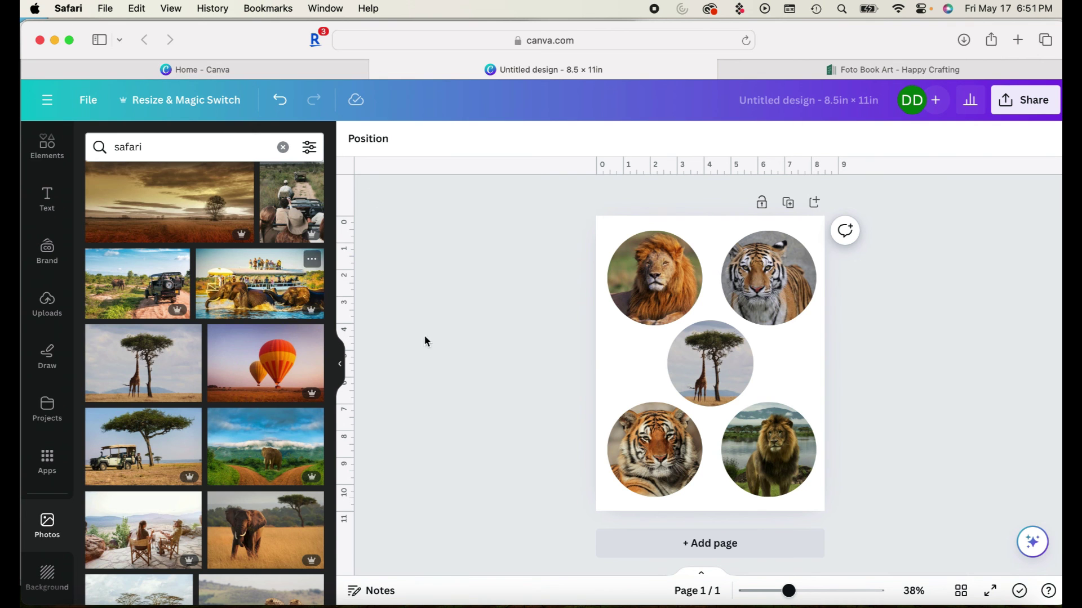
{"action": "left_click", "coordinate": [47, 305]}
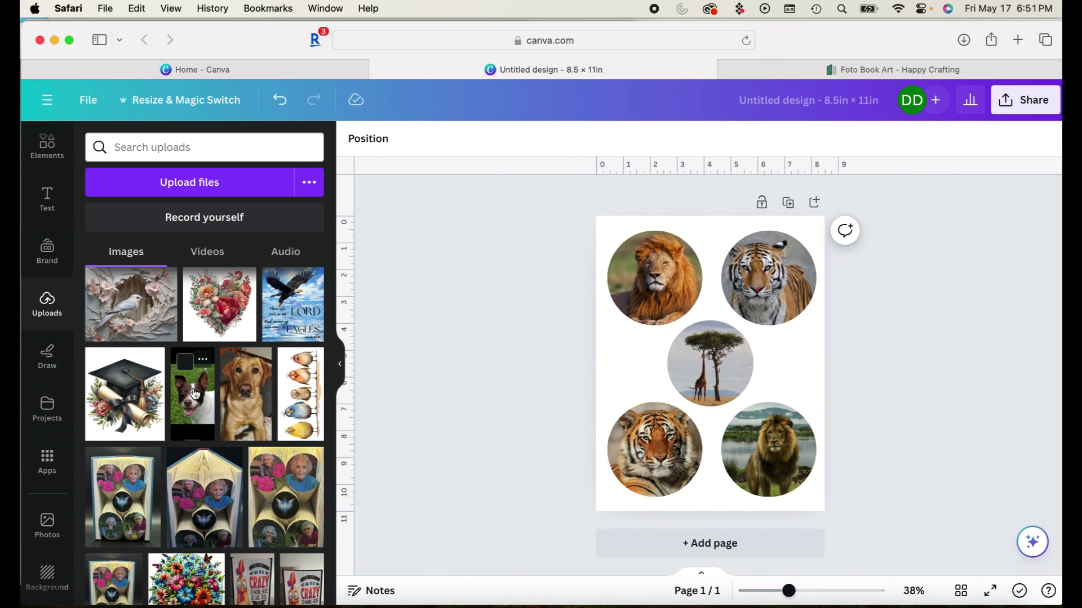
{"action": "left_click", "coordinate": [640, 458]}
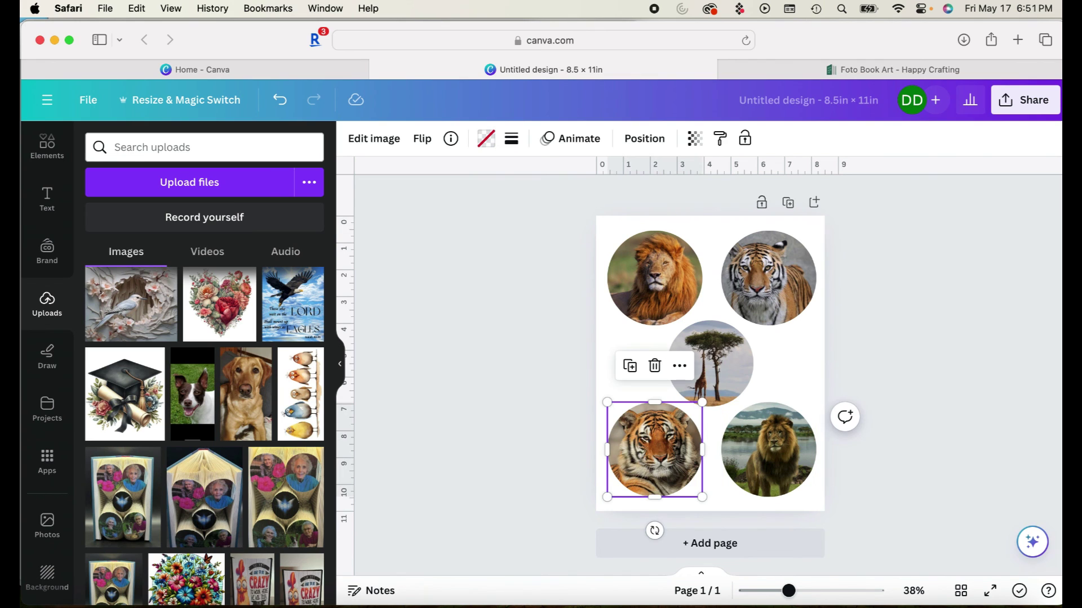
{"action": "key", "text": "Delete"}
{"action": "left_click_drag", "start_coordinate": [192, 395], "coordinate": [638, 437]}
{"action": "left_click", "coordinate": [511, 434]}
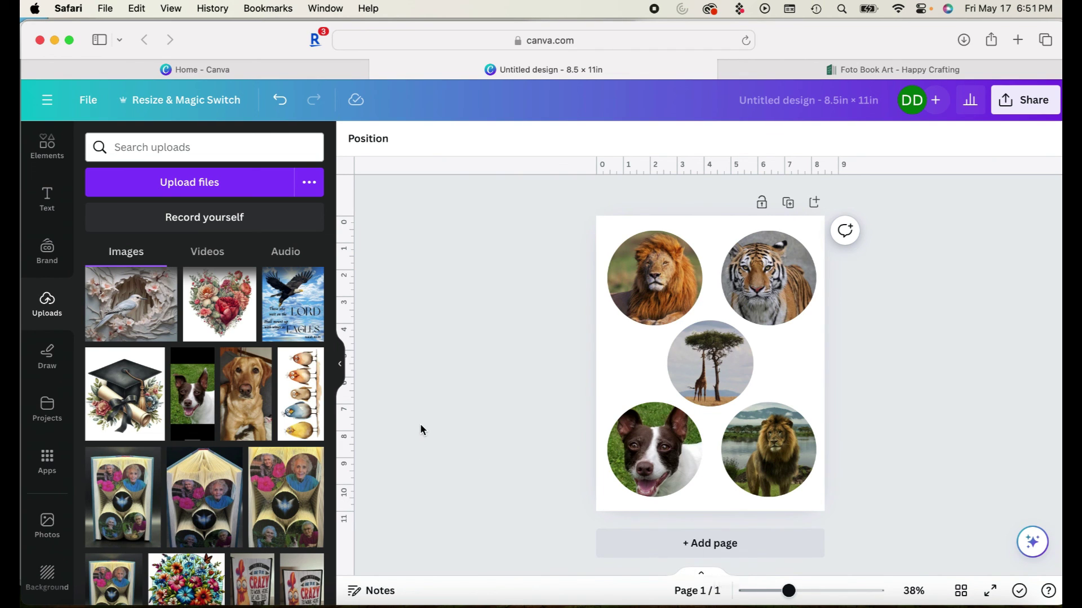
- Clear the lion photo from the lower-right circle frame, try to place the uploaded golden dog photo there, and delete the loose copy
{"action": "left_click", "coordinate": [768, 449]}
{"action": "key", "text": "Delete"}
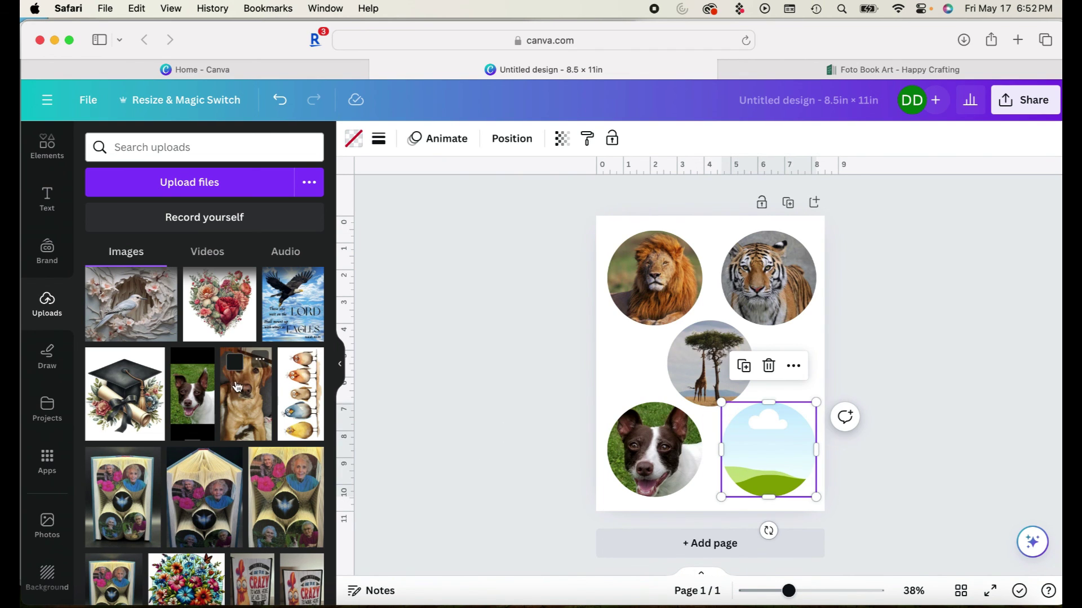
{"action": "left_click_drag", "start_coordinate": [248, 388], "coordinate": [796, 436]}
{"action": "left_click_drag", "start_coordinate": [775, 438], "coordinate": [722, 421]}
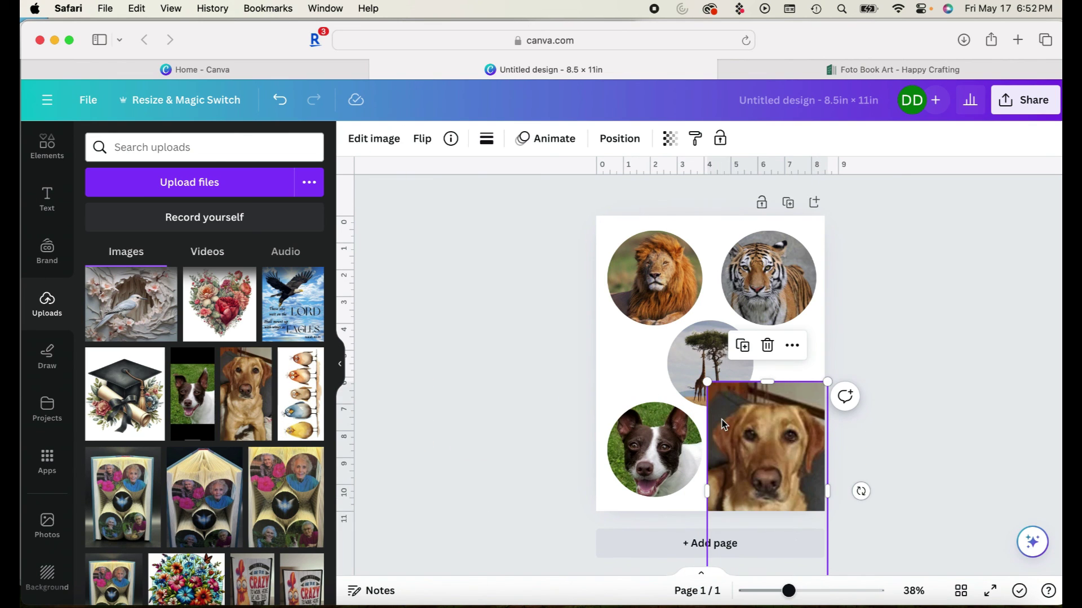
{"action": "key", "text": "Delete"}
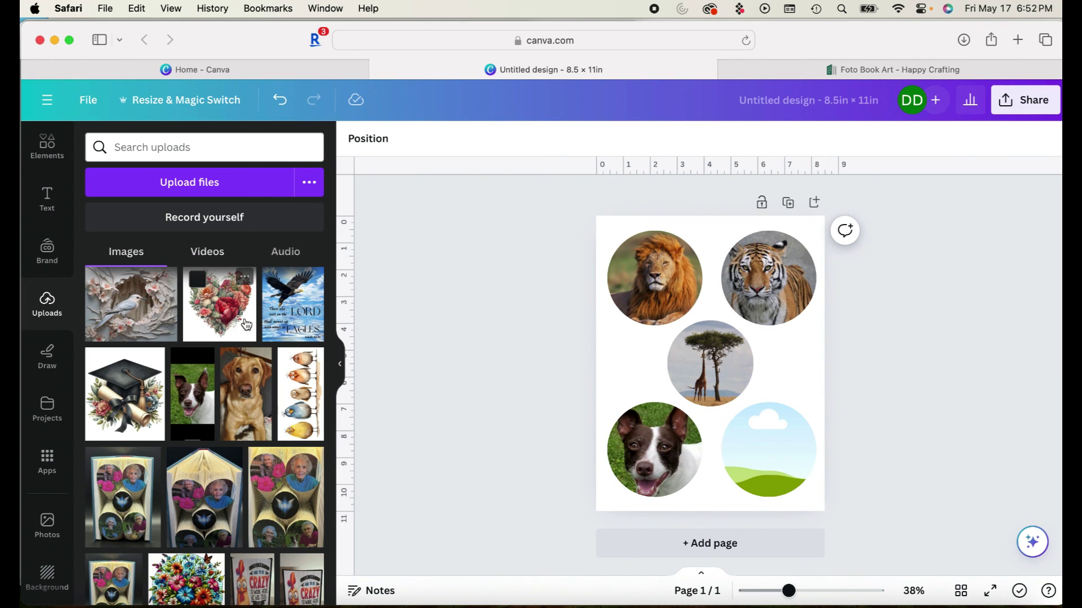
- Try the uploaded golden dog photo inside the lower-right circle frame and clear the frame again
{"action": "left_click_drag", "start_coordinate": [246, 397], "coordinate": [745, 432]}
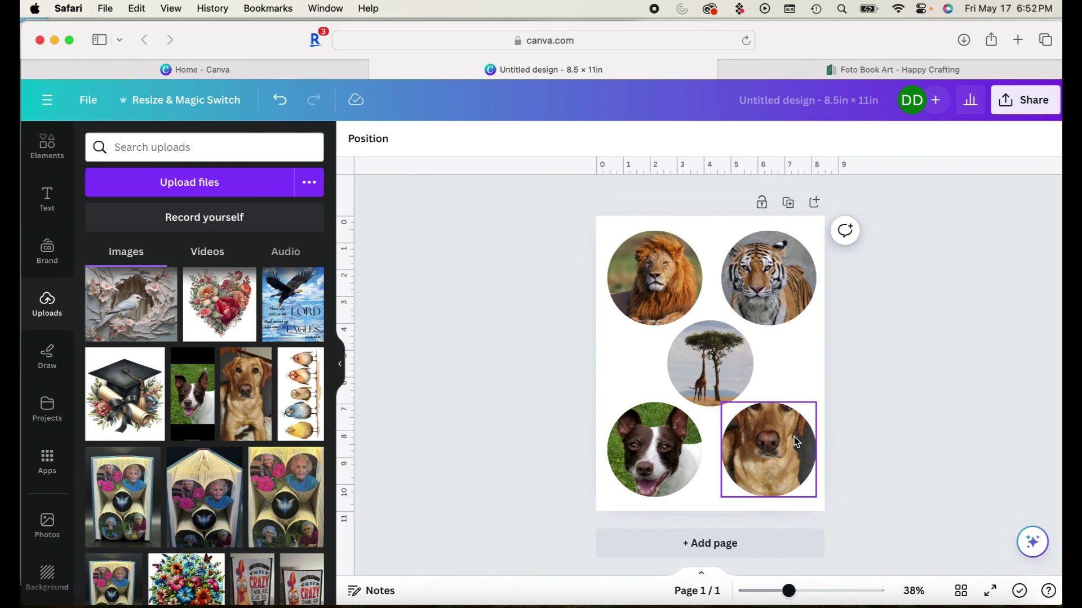
{"action": "left_click", "coordinate": [771, 437]}
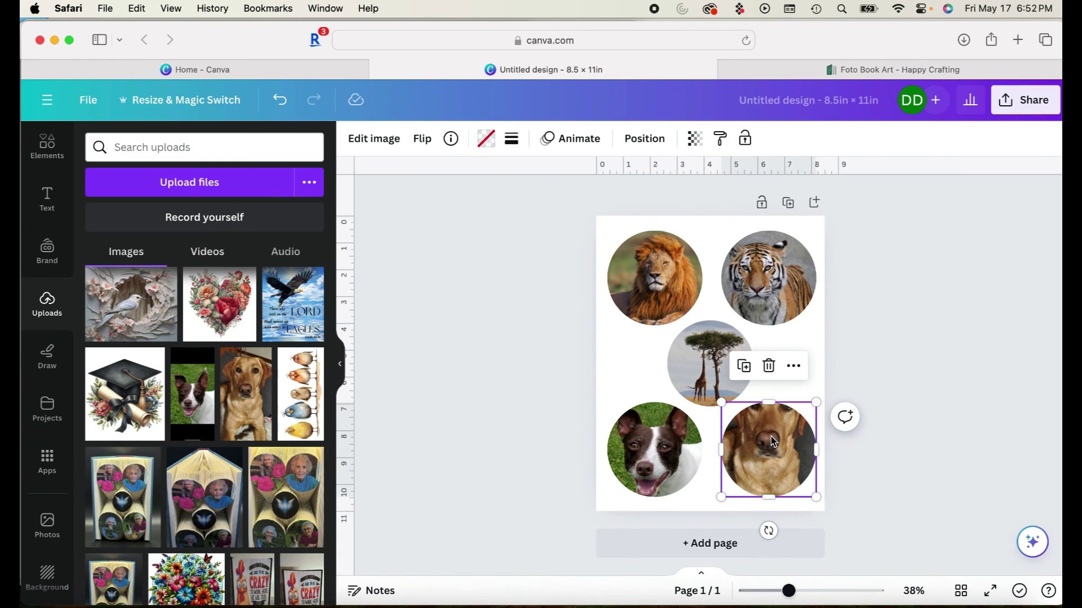
{"action": "key", "text": "BackSpace"}
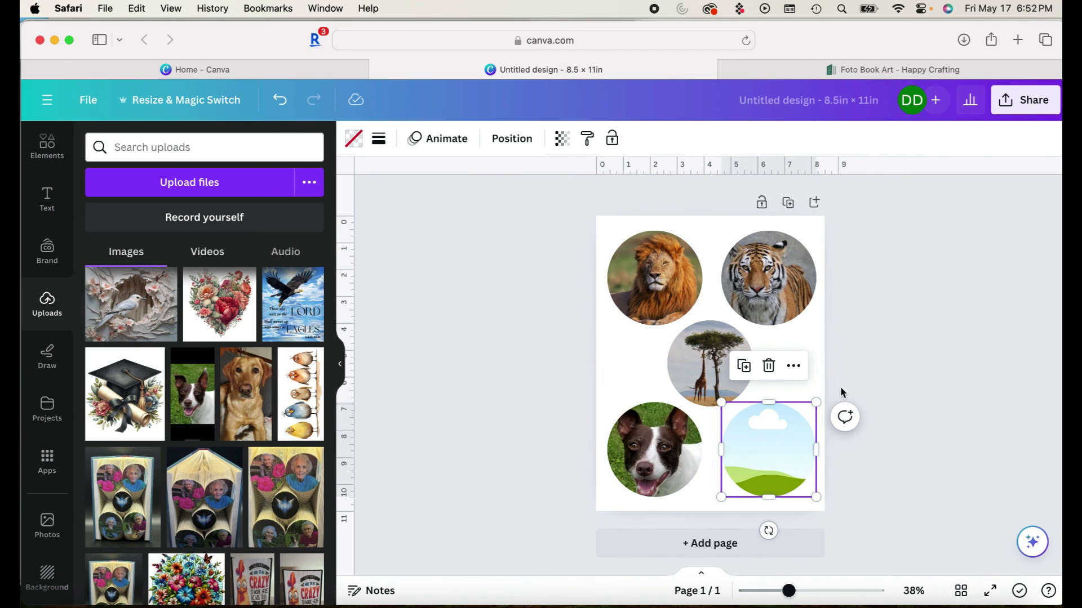
{"action": "left_click", "coordinate": [918, 385]}
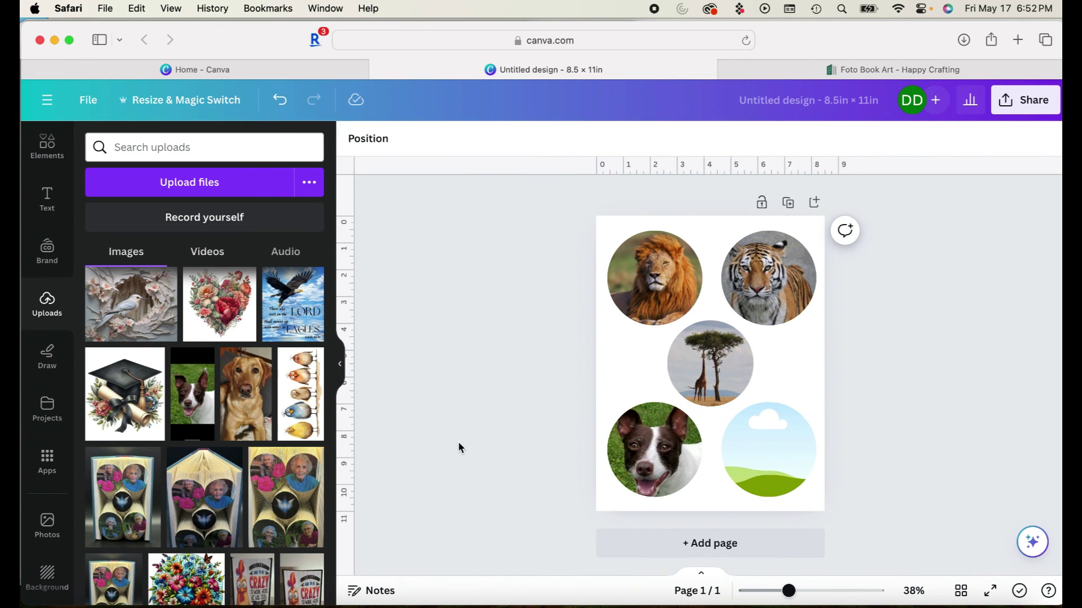